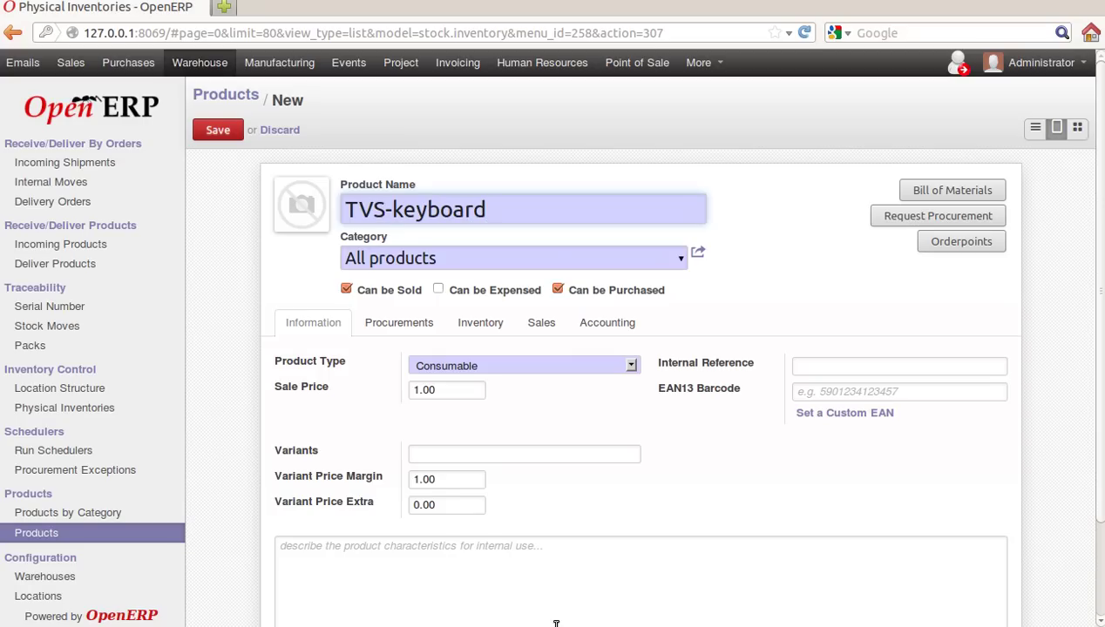
Step: Set the new TVS-keyboard product's type to Stockable Product and its cost price to 800
{"action": "left_click", "coordinate": [514, 373]}
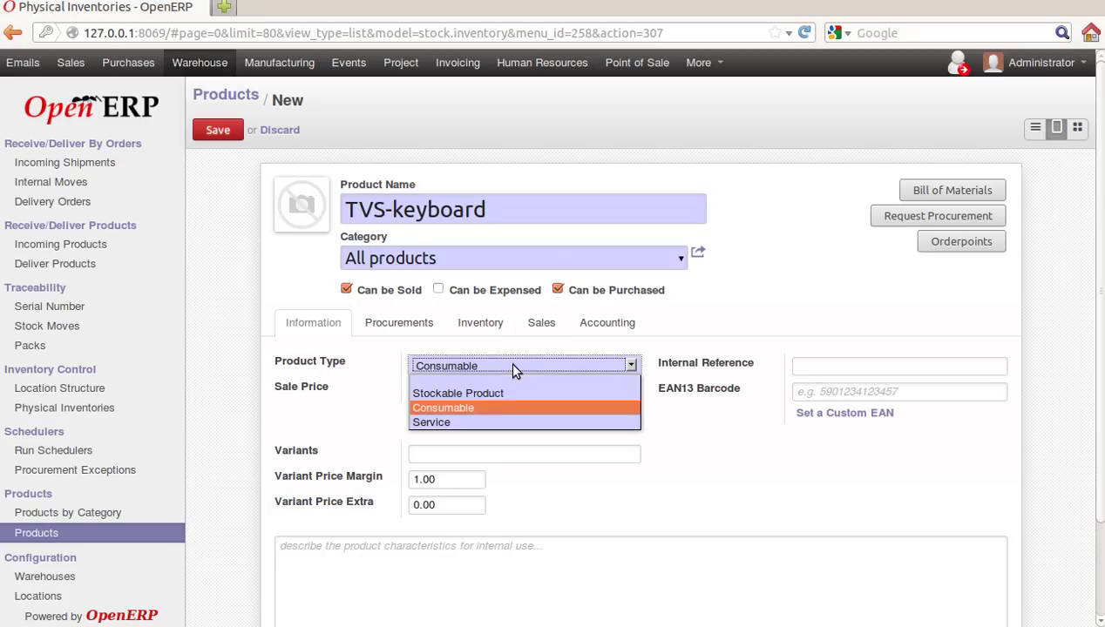
{"action": "left_click", "coordinate": [510, 390]}
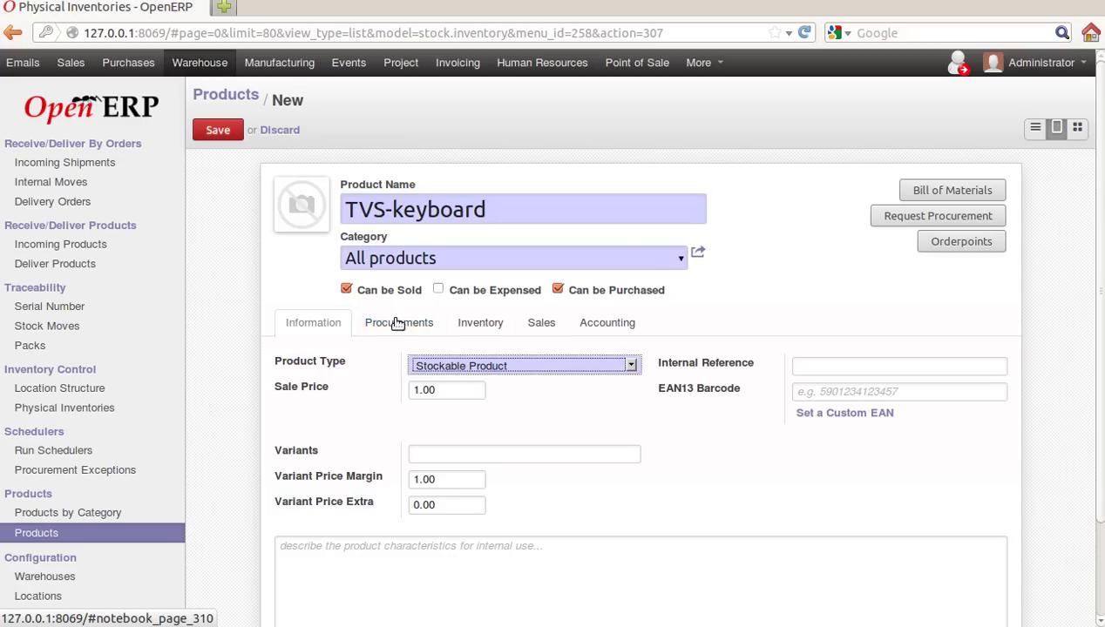
{"action": "left_click", "coordinate": [397, 323]}
{"action": "left_click", "coordinate": [460, 440]}
{"action": "left_click", "coordinate": [309, 439]}
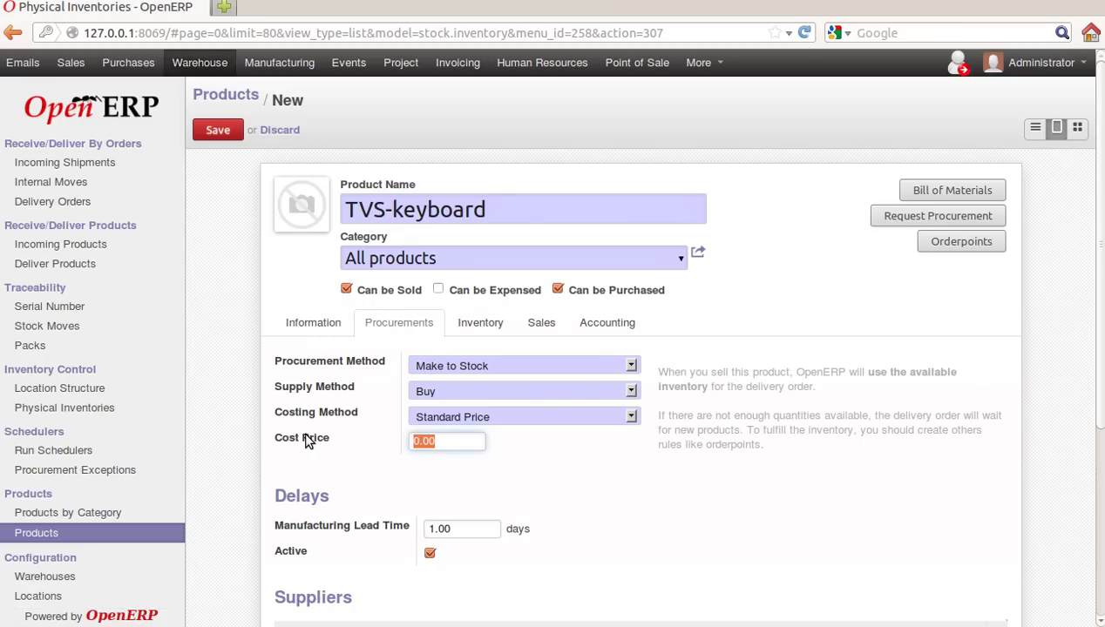
{"action": "type", "text": "800"}
Step: Set the product's sale price to 1200, check its procurement settings and save the product
{"action": "left_click", "coordinate": [296, 323]}
{"action": "key", "text": "ctrl+a"}
{"action": "type", "text": "1200"}
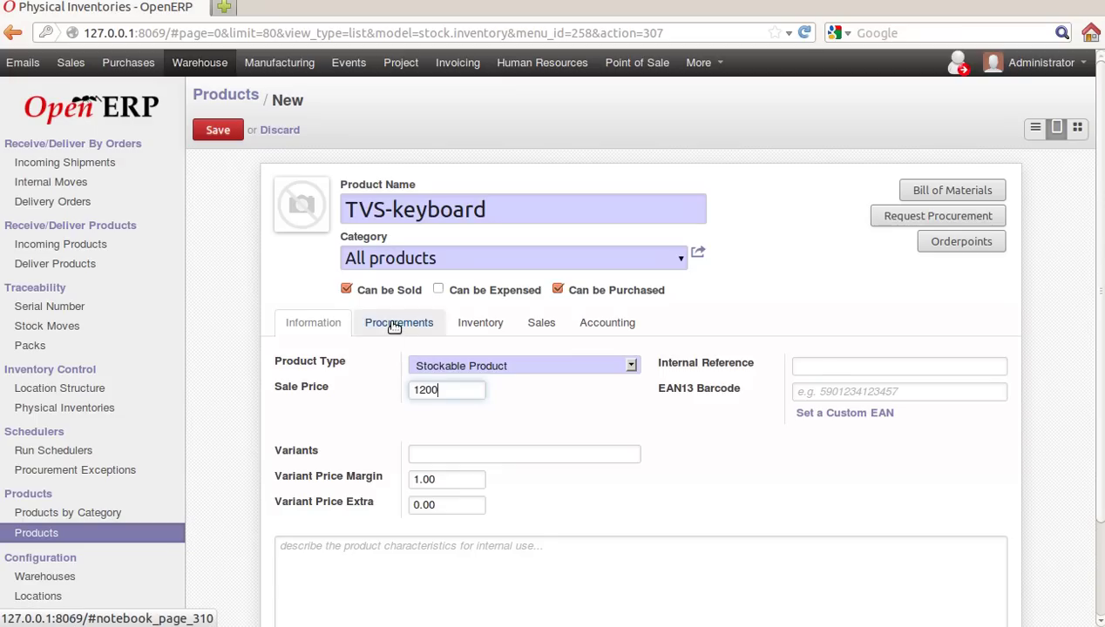
{"action": "left_click", "coordinate": [394, 325]}
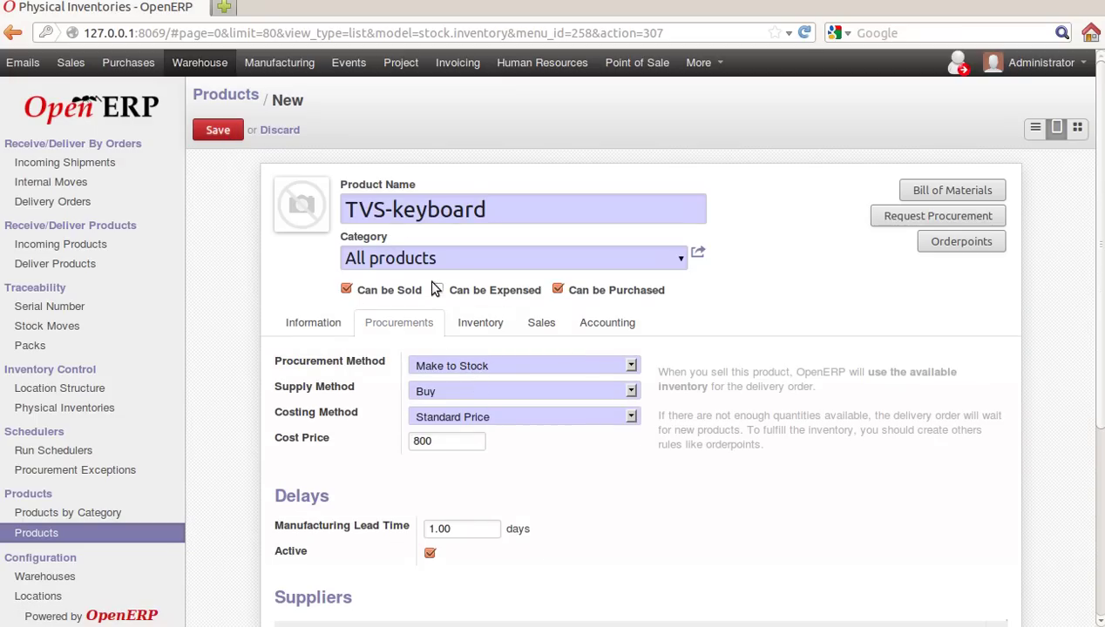
{"action": "left_click", "coordinate": [237, 135]}
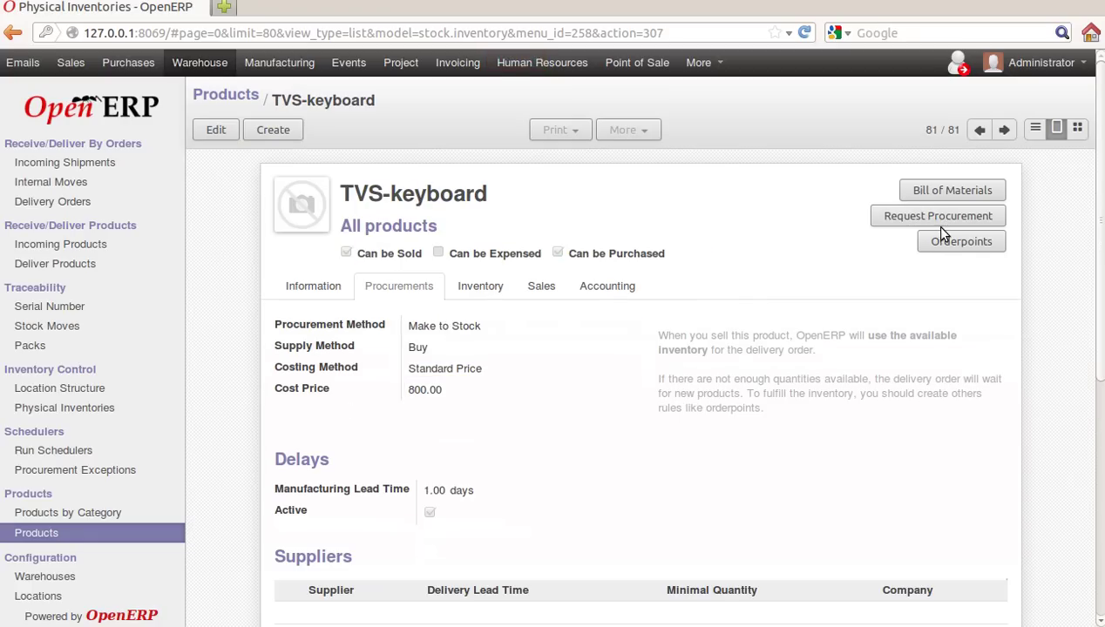
Step: Create and save an orderpoint for TVS-keyboard with a minimum quantity of 10 and a maximum quantity of 10
{"action": "left_click", "coordinate": [942, 249]}
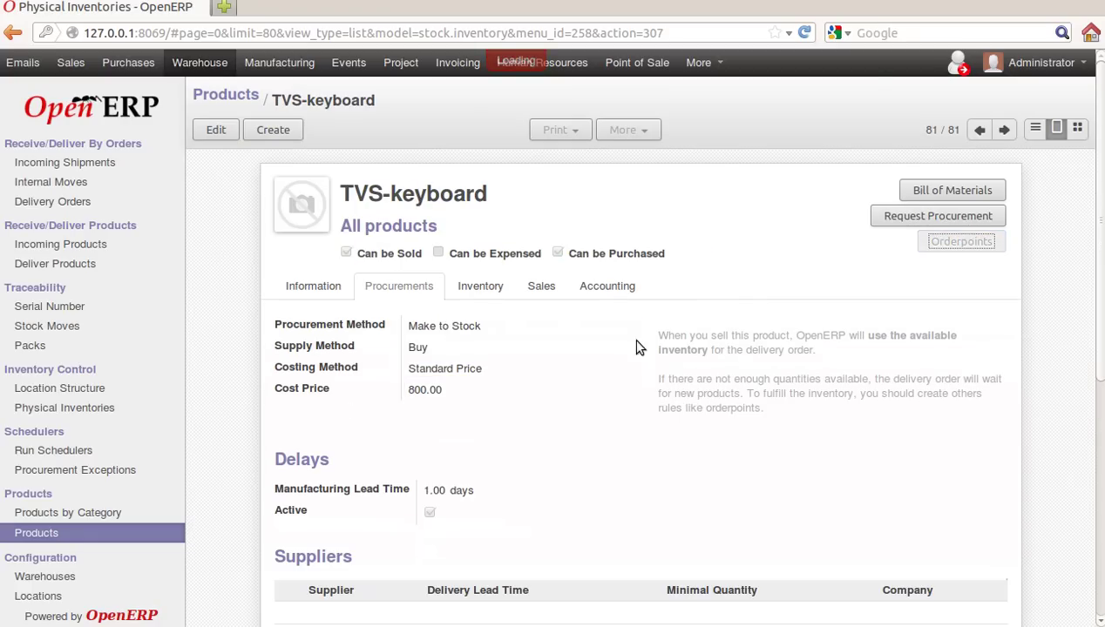
{"action": "left_click", "coordinate": [213, 129]}
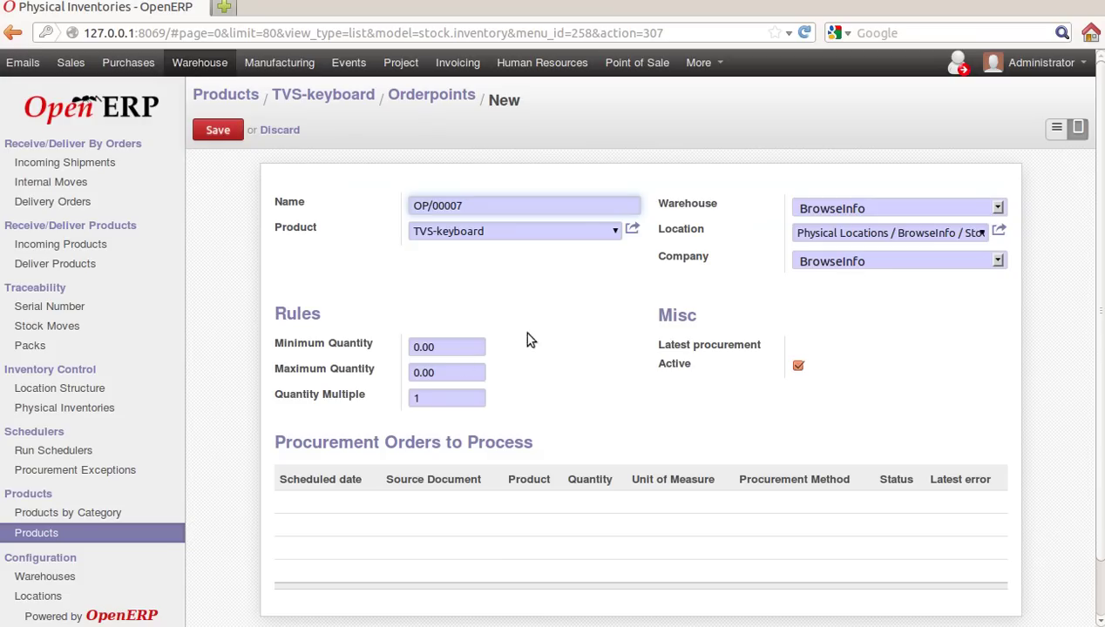
{"action": "left_click", "coordinate": [309, 342]}
{"action": "left_click_drag", "start_coordinate": [448, 347], "coordinate": [385, 339]}
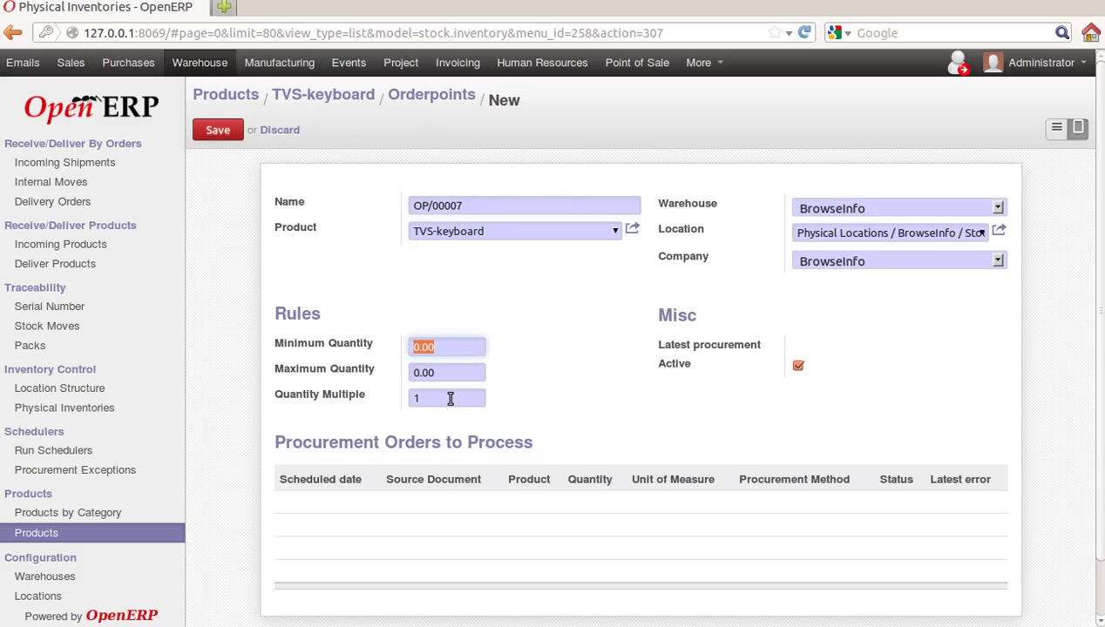
{"action": "type", "text": "1"}
{"action": "left_click_drag", "start_coordinate": [446, 371], "coordinate": [390, 396]}
{"action": "type", "text": "1"}
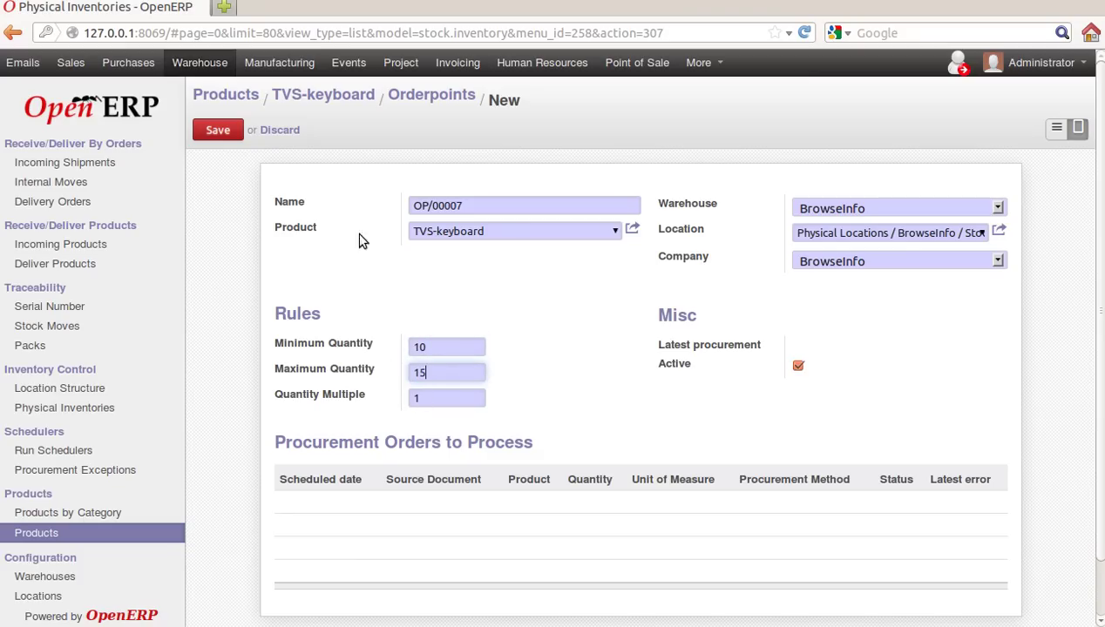
{"action": "type", "text": "0"}
{"action": "left_click", "coordinate": [227, 126]}
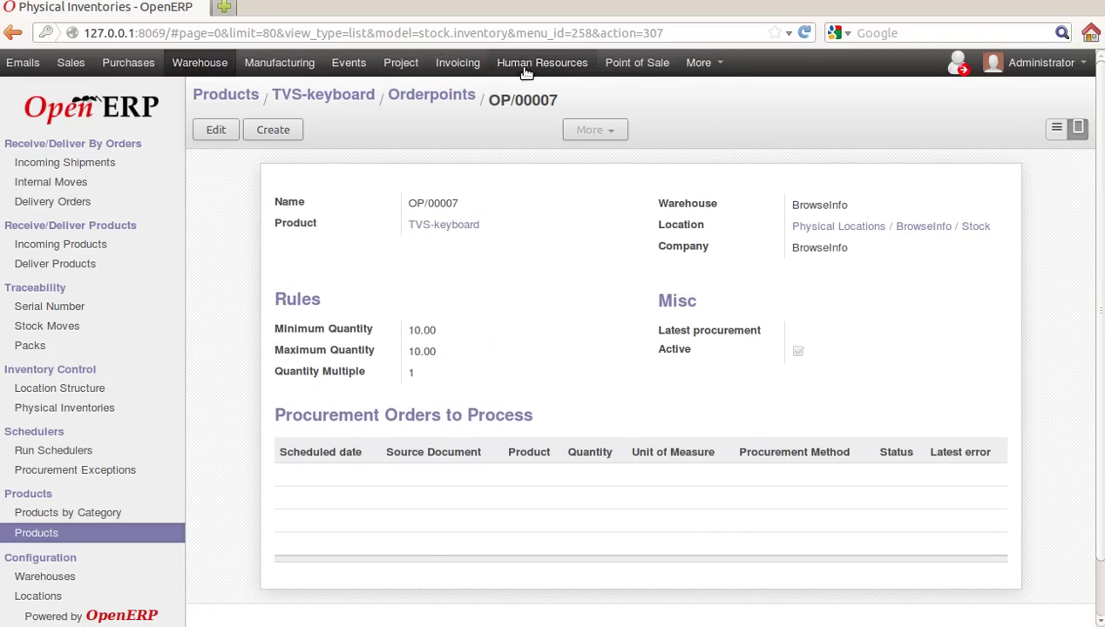
Step: Create a new physical inventory with the reference "Starting-keyboard"
{"action": "left_click", "coordinate": [68, 409]}
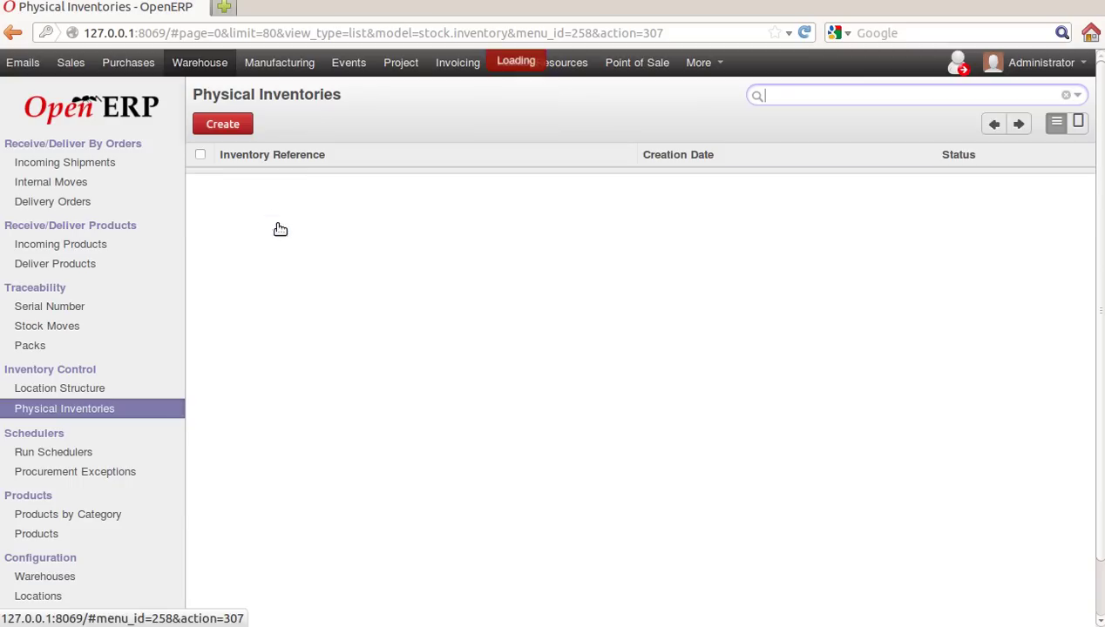
{"action": "left_click", "coordinate": [252, 128]}
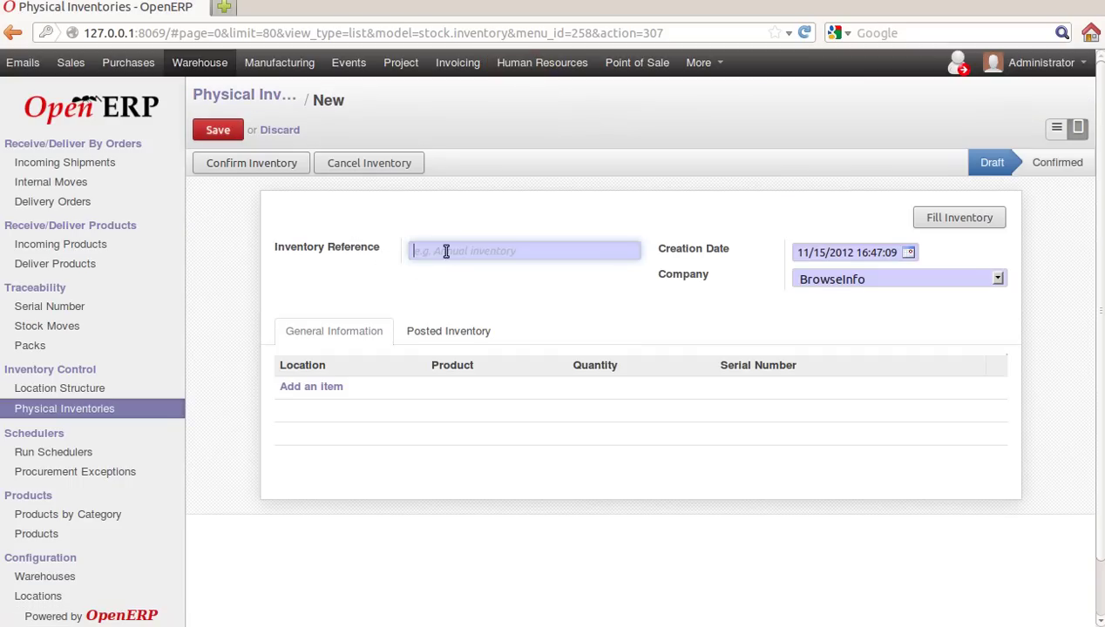
{"action": "type", "text": "Starting-keyboard"}
Step: Add an inventory line for TVS-keyboard with a quantity of 5 and confirm the inventory through to completion
{"action": "left_click", "coordinate": [306, 387]}
{"action": "left_click", "coordinate": [466, 396]}
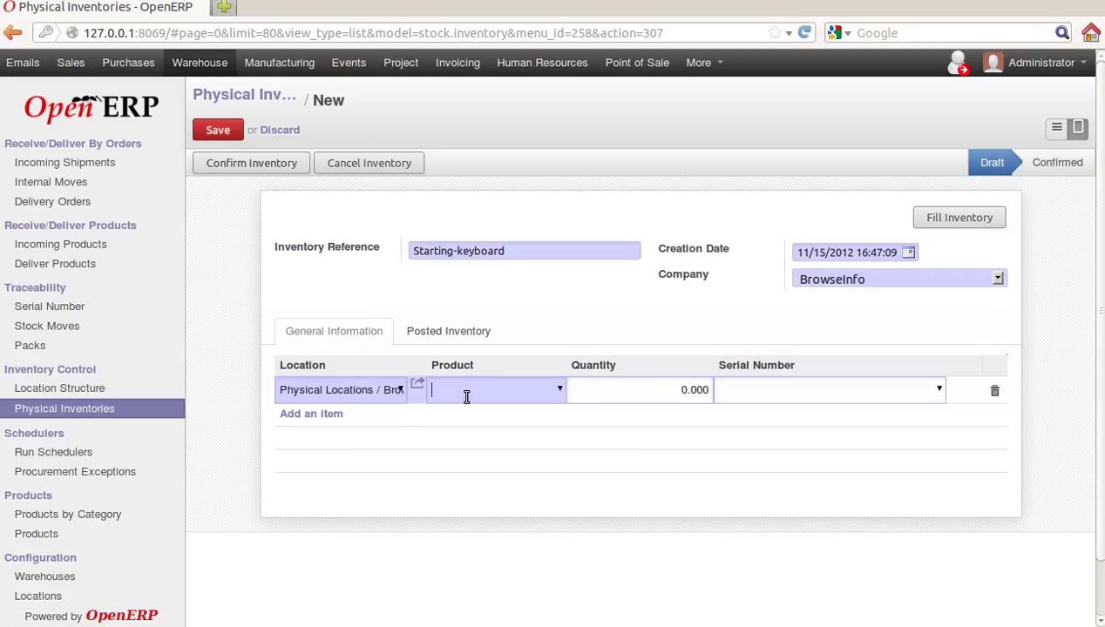
{"action": "type", "text": "Tvs"}
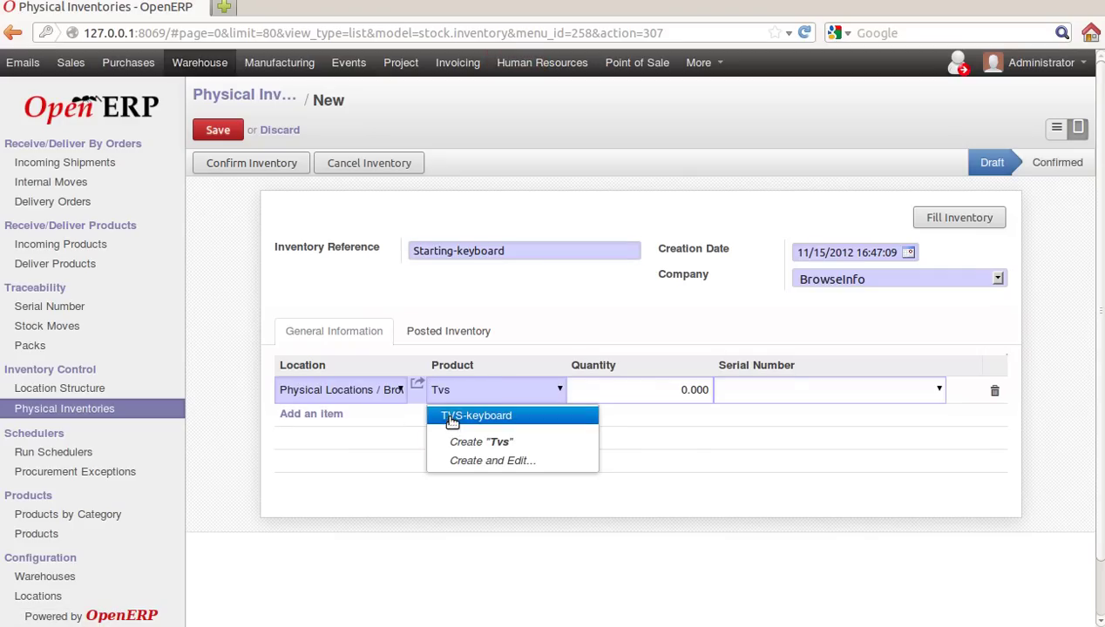
{"action": "left_click", "coordinate": [455, 417]}
{"action": "left_click", "coordinate": [672, 391]}
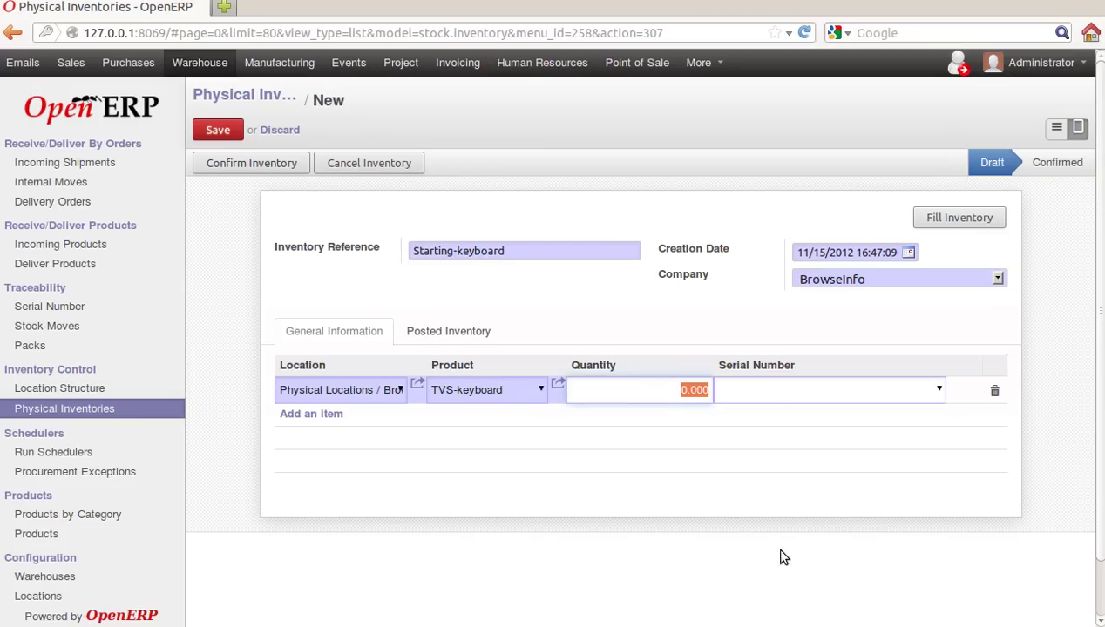
{"action": "type", "text": "5"}
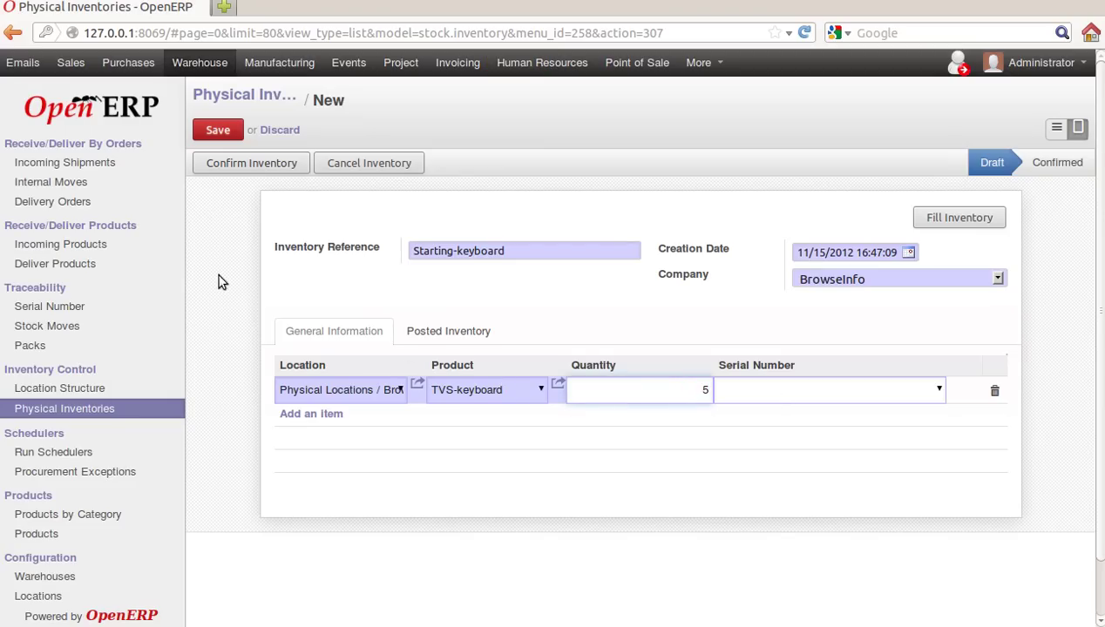
{"action": "left_click", "coordinate": [235, 163]}
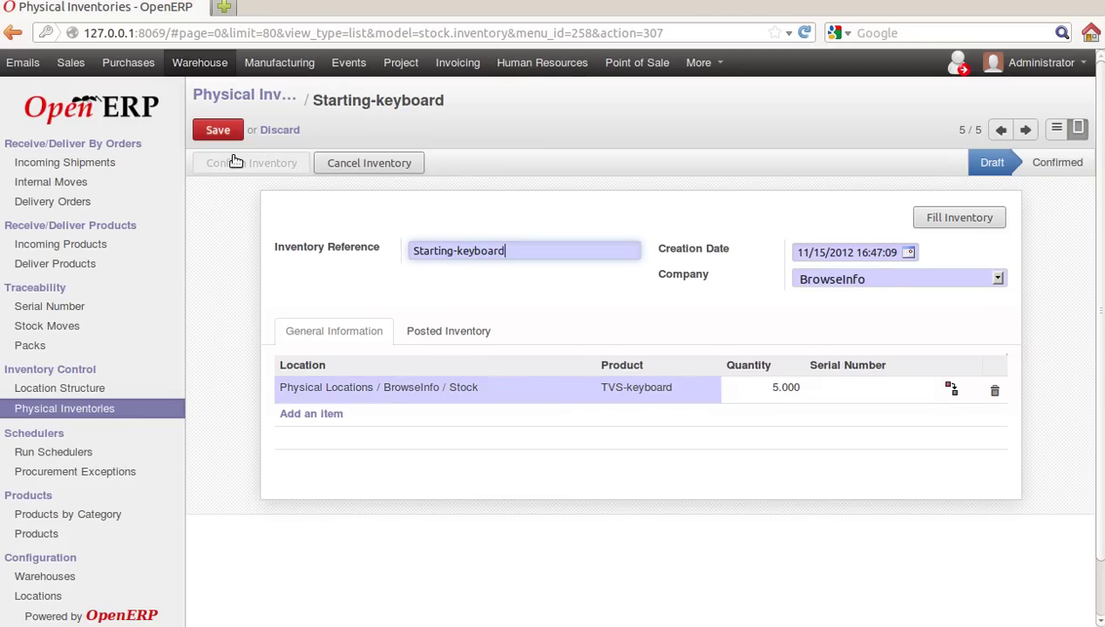
{"action": "left_click", "coordinate": [234, 163]}
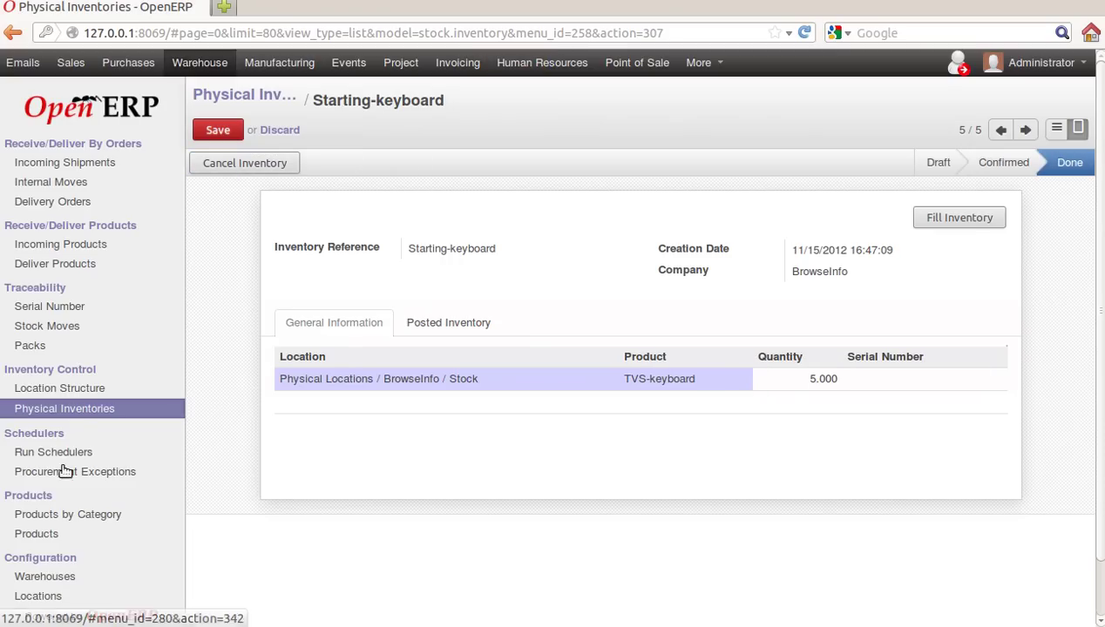
Step: Search the product list for "tvs" to check the keyboard's on-hand and forecasted quantities
{"action": "left_click", "coordinate": [37, 534]}
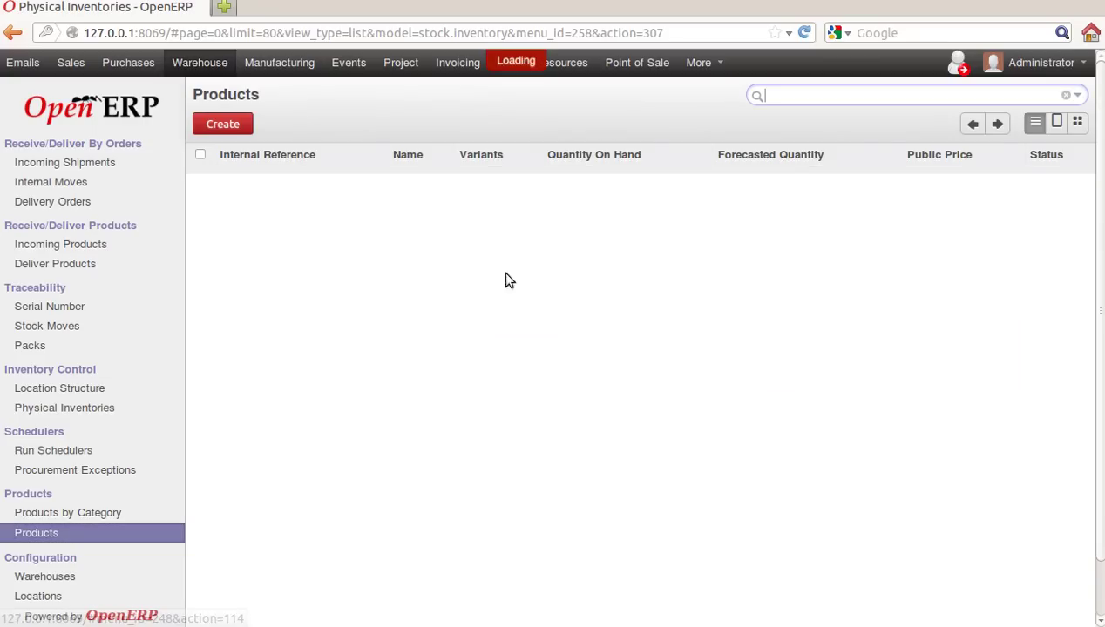
{"action": "type", "text": "a"}
{"action": "key", "text": "BackSpace"}
{"action": "type", "text": "tvs"}
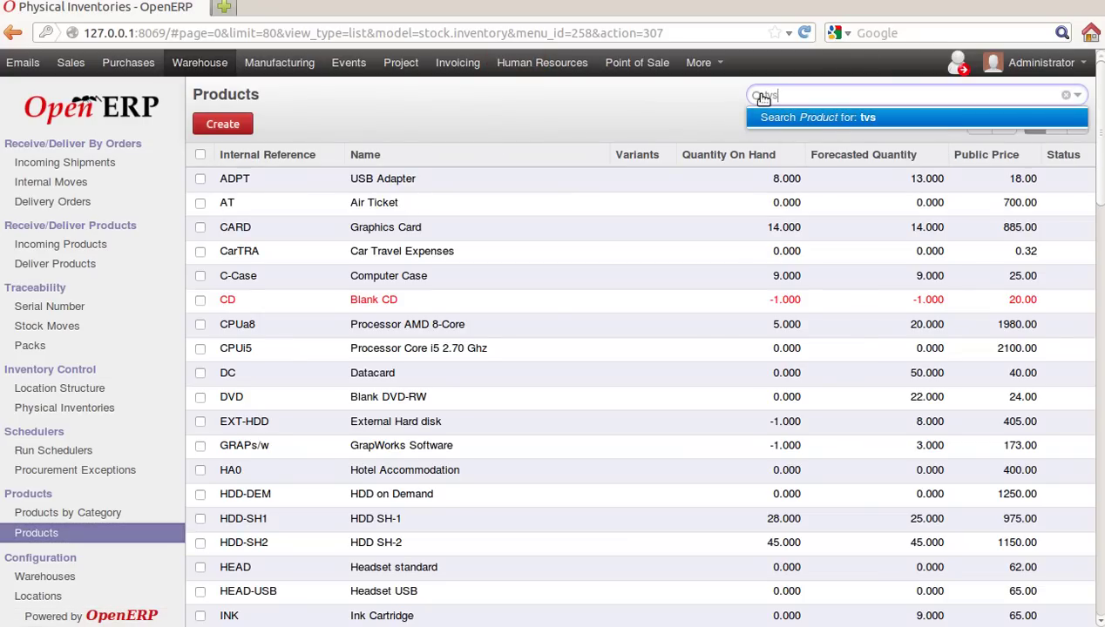
{"action": "key", "text": "Return"}
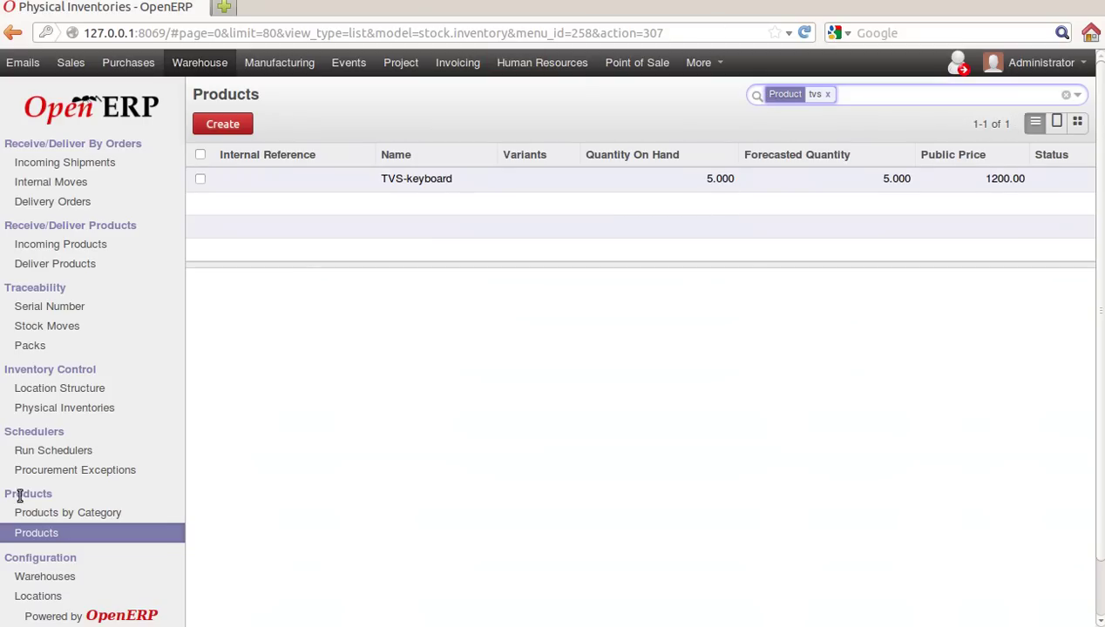
Step: Run the procurement schedulers
{"action": "left_click", "coordinate": [31, 454]}
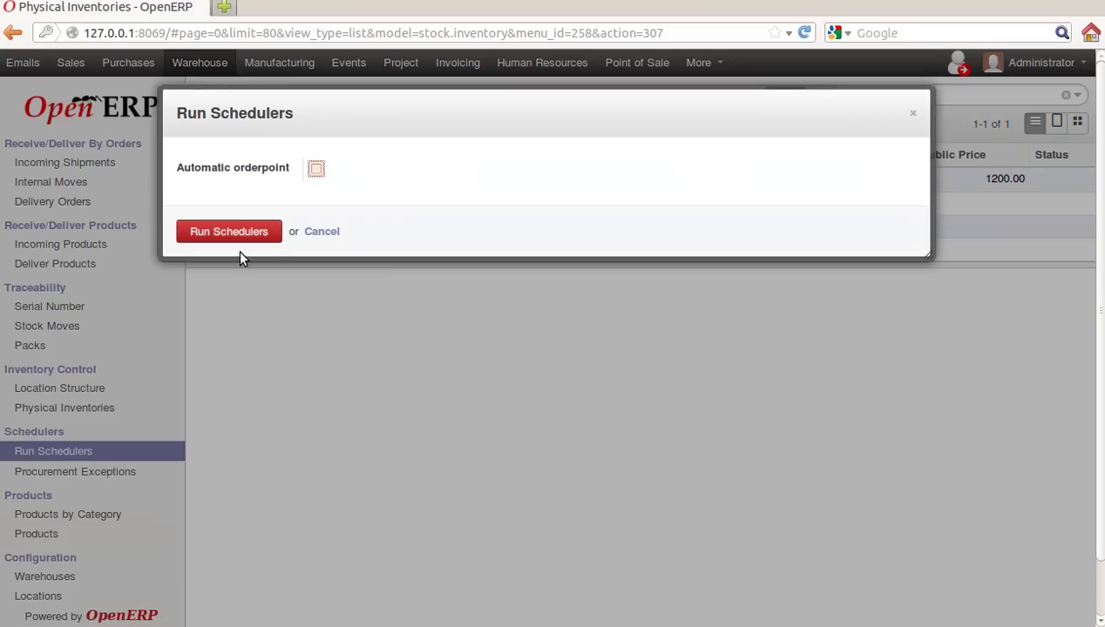
{"action": "left_click", "coordinate": [240, 232]}
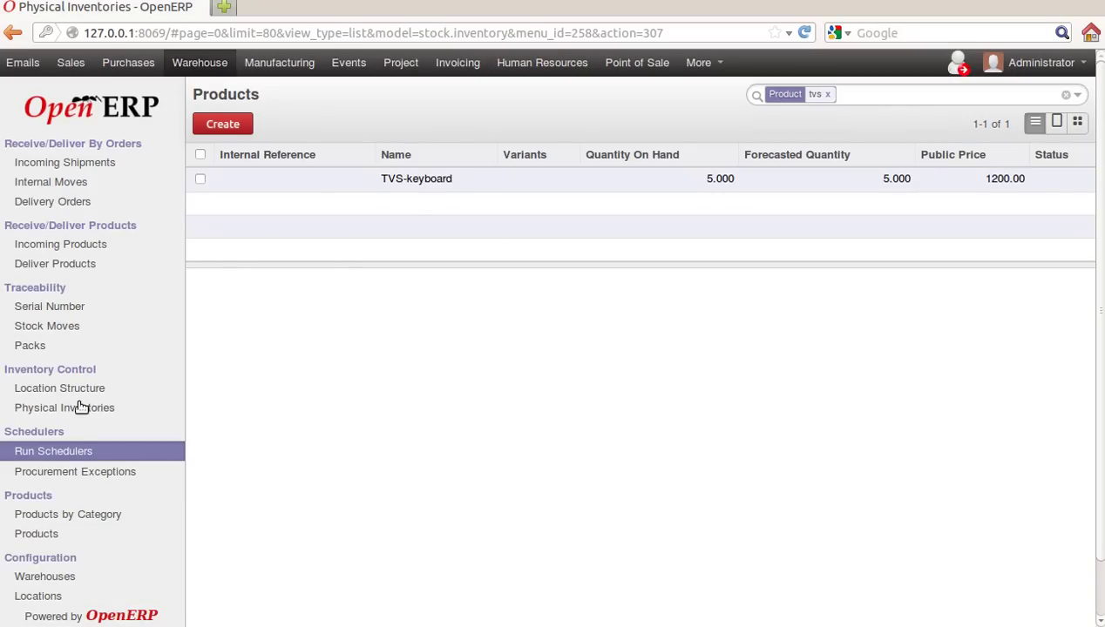
Step: Open the TVS-keyboard procurement exception and review its extra information, procurement details and latest error
{"action": "left_click", "coordinate": [79, 473]}
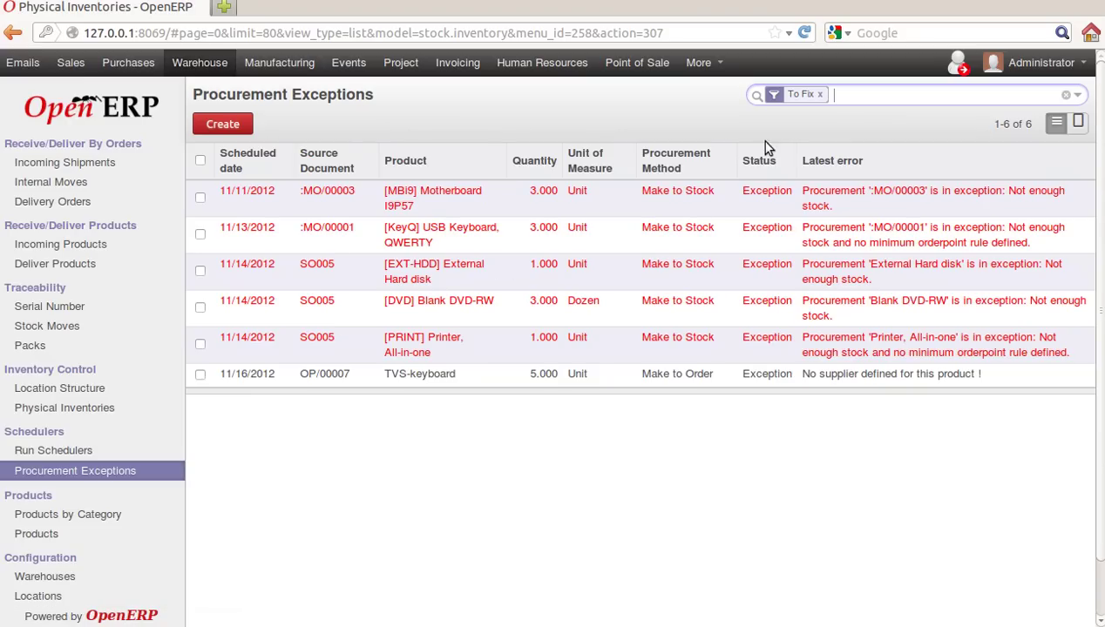
{"action": "left_click", "coordinate": [767, 376]}
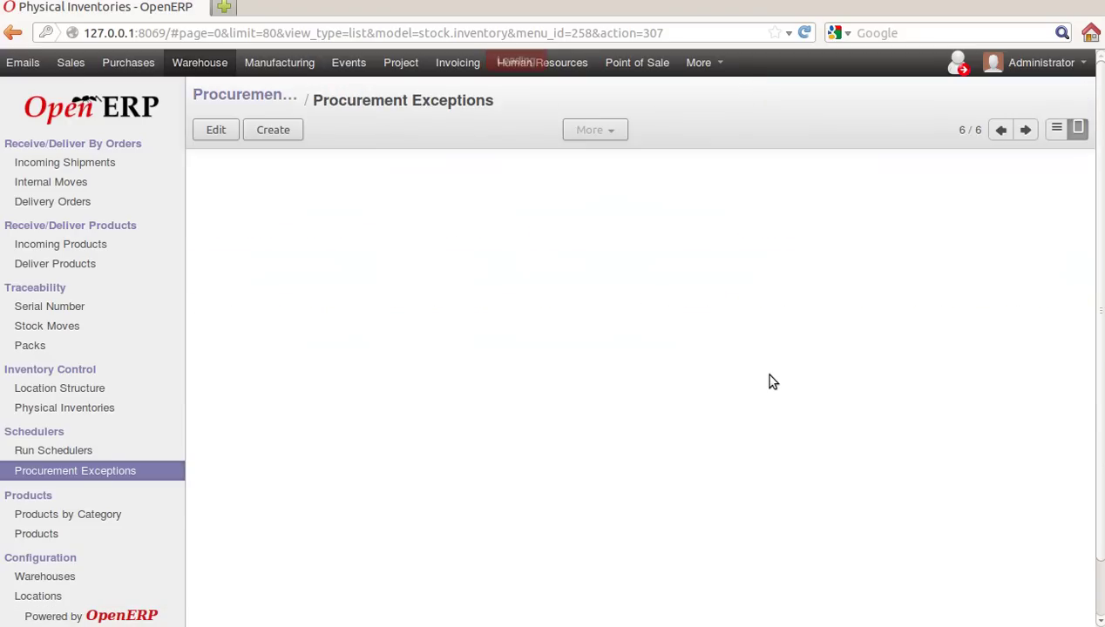
{"action": "left_click", "coordinate": [427, 350]}
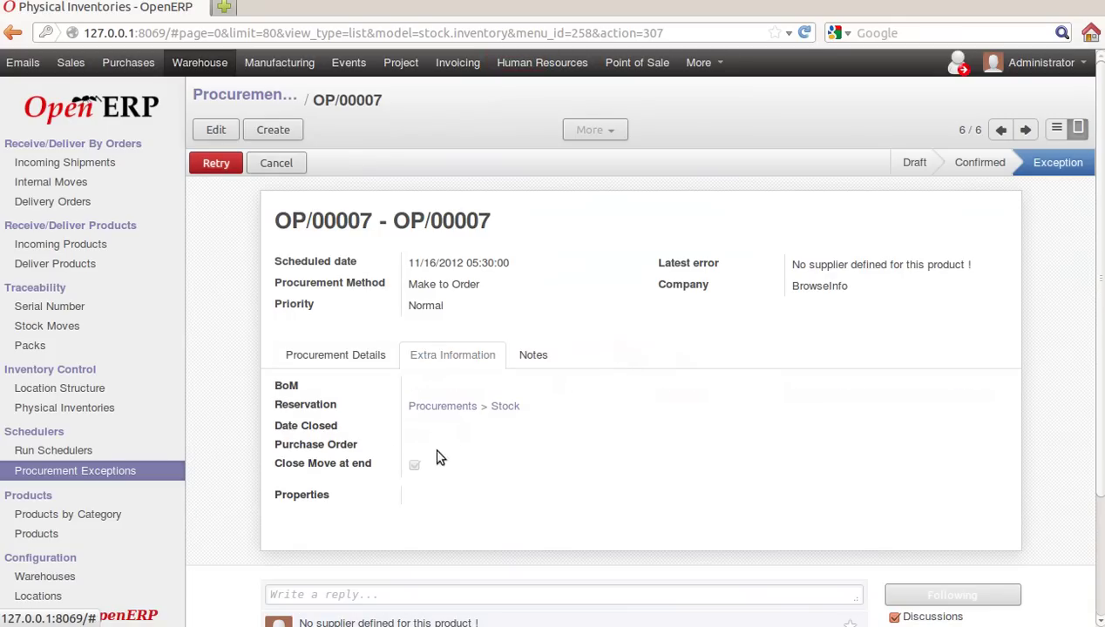
{"action": "left_click", "coordinate": [322, 355]}
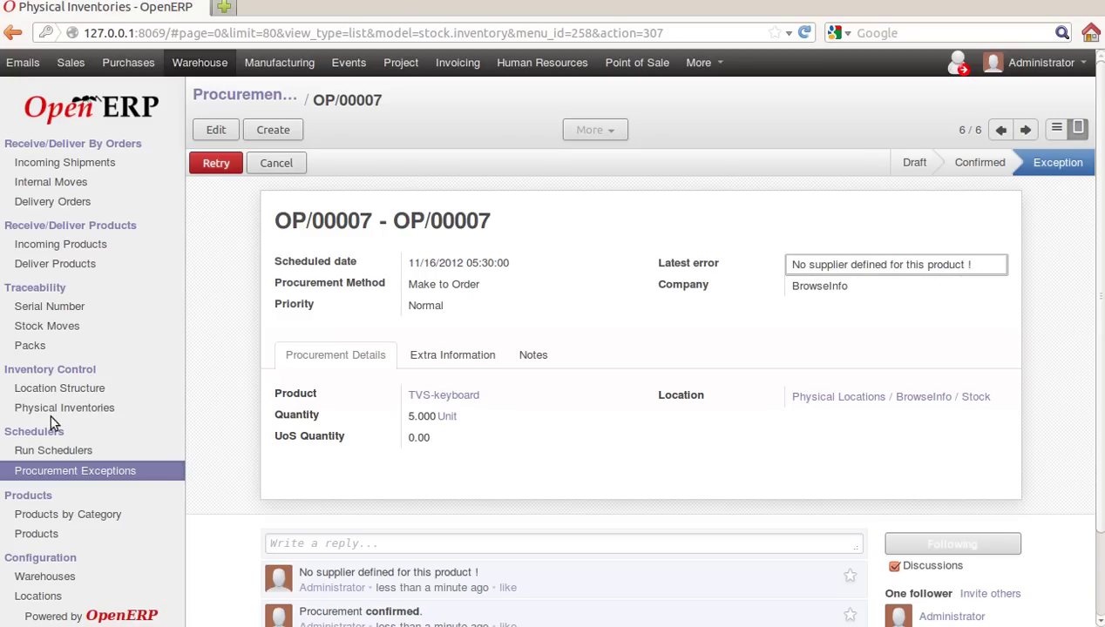
Step: Find the TVS-keyboard in the product list, open its record and examine its procurement and inventory information
{"action": "left_click", "coordinate": [58, 541]}
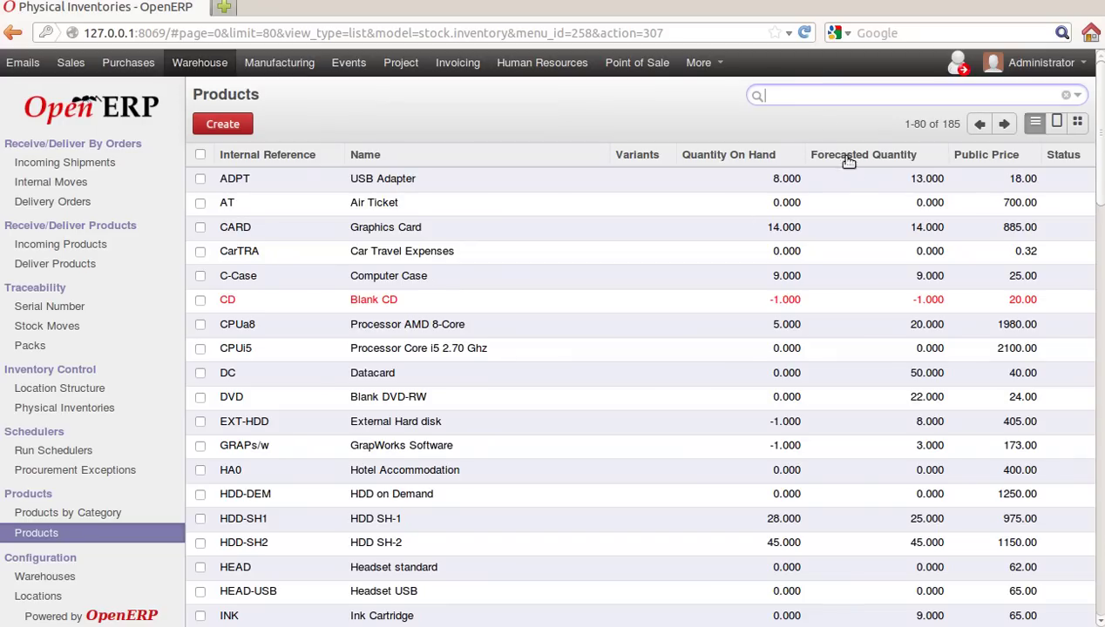
{"action": "type", "text": "tv"}
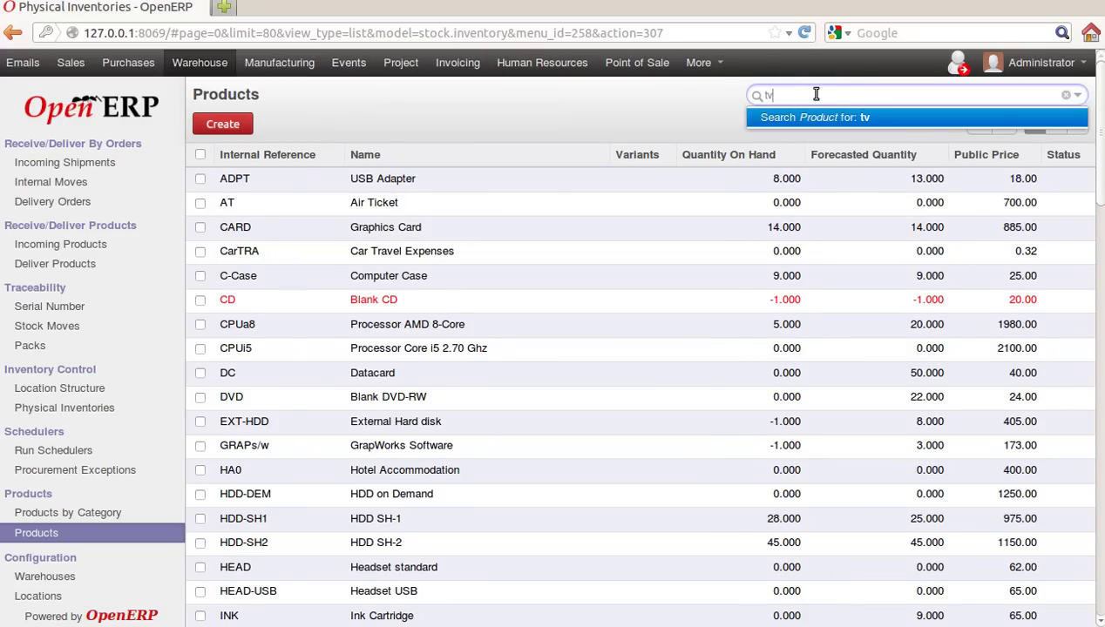
{"action": "key", "text": "Return"}
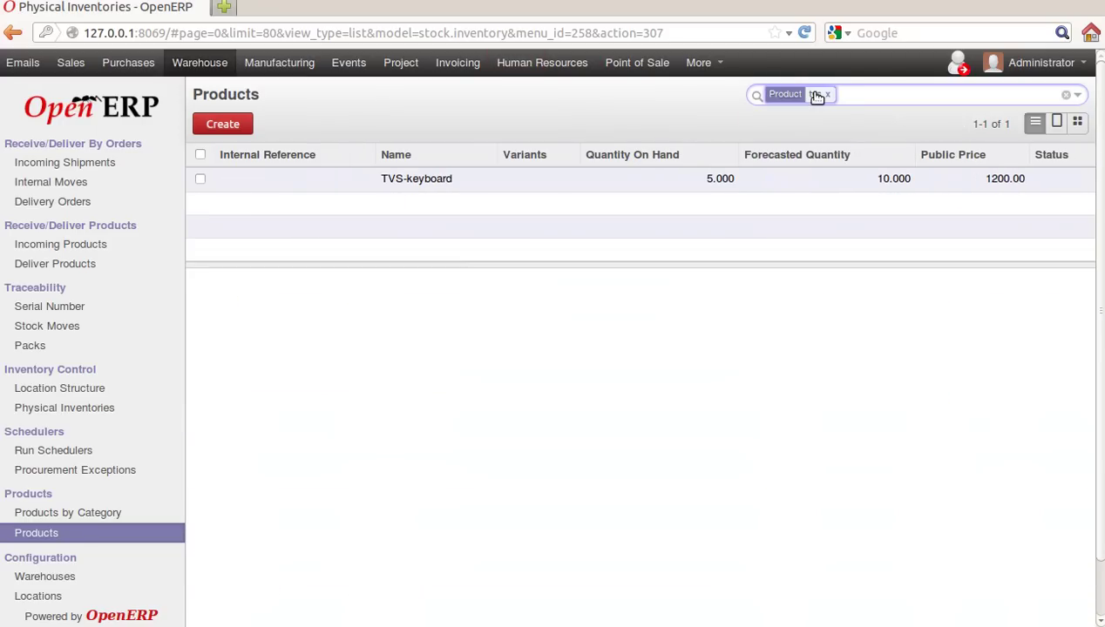
{"action": "left_click", "coordinate": [402, 187]}
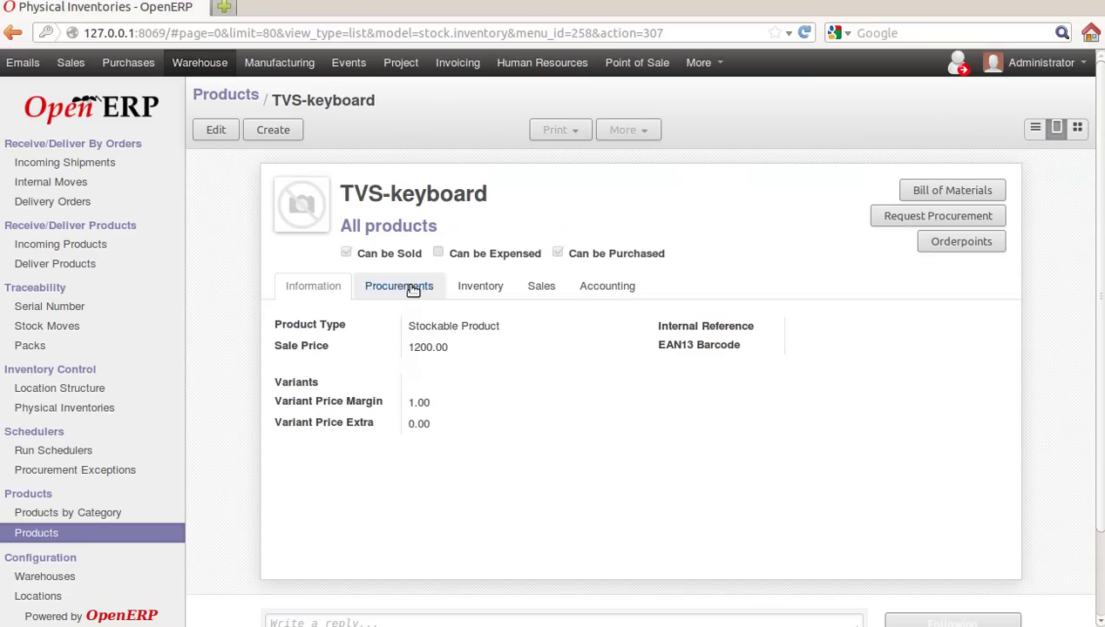
{"action": "left_click", "coordinate": [413, 289]}
{"action": "left_click", "coordinate": [485, 289]}
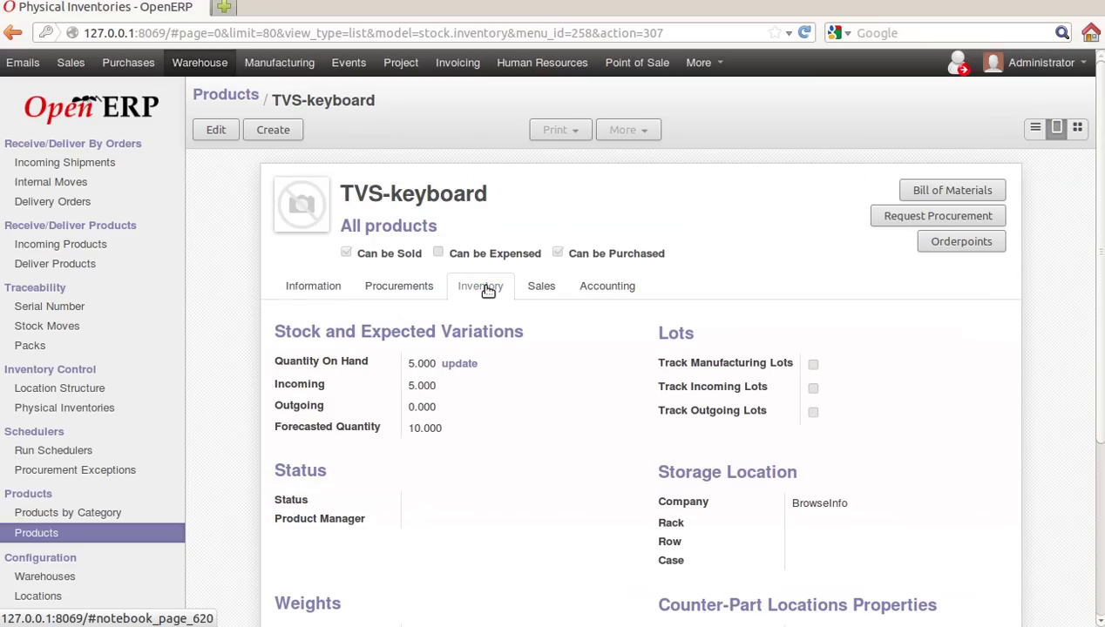
{"action": "scroll", "coordinate": [535, 375], "scroll_direction": "down", "scroll_amount": 3}
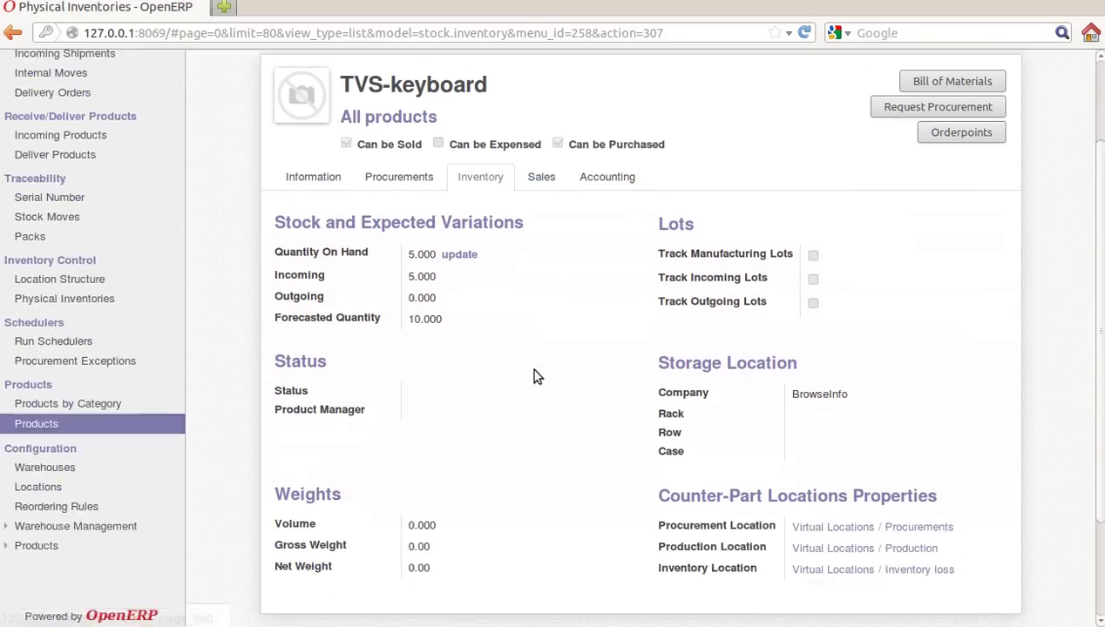
{"action": "scroll", "coordinate": [508, 471], "scroll_direction": "down", "scroll_amount": 2}
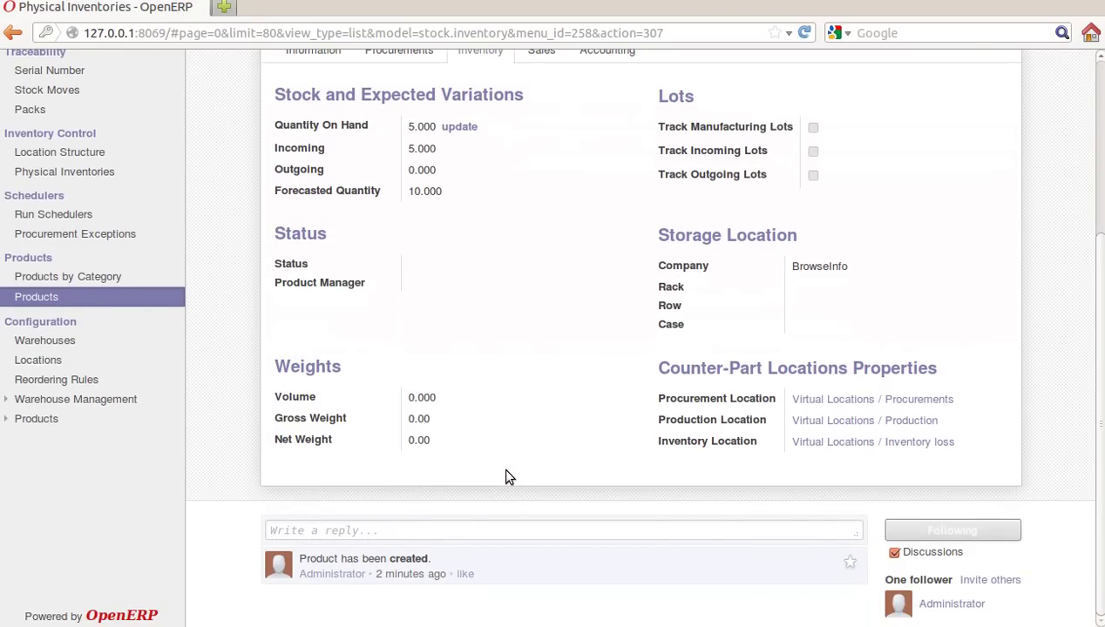
Step: Add Axelor as a supplier in the TVS-keyboard's procurement information and save the product
{"action": "scroll", "coordinate": [505, 474], "scroll_direction": "up", "scroll_amount": 5}
{"action": "scroll", "coordinate": [392, 462], "scroll_direction": "down", "scroll_amount": 3}
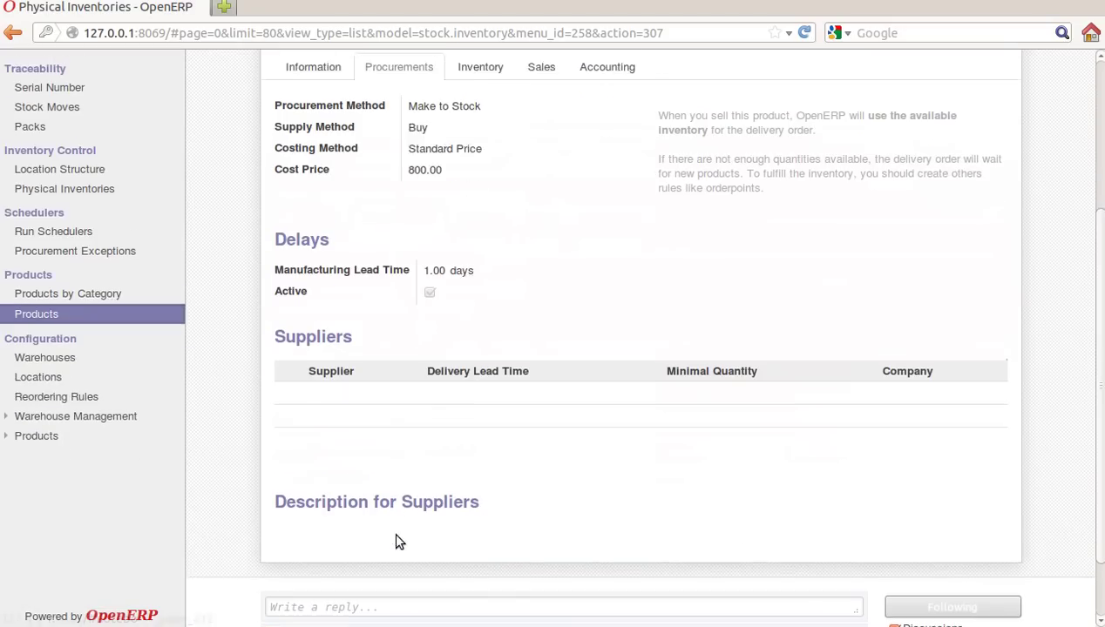
{"action": "scroll", "coordinate": [284, 322], "scroll_direction": "up", "scroll_amount": 3}
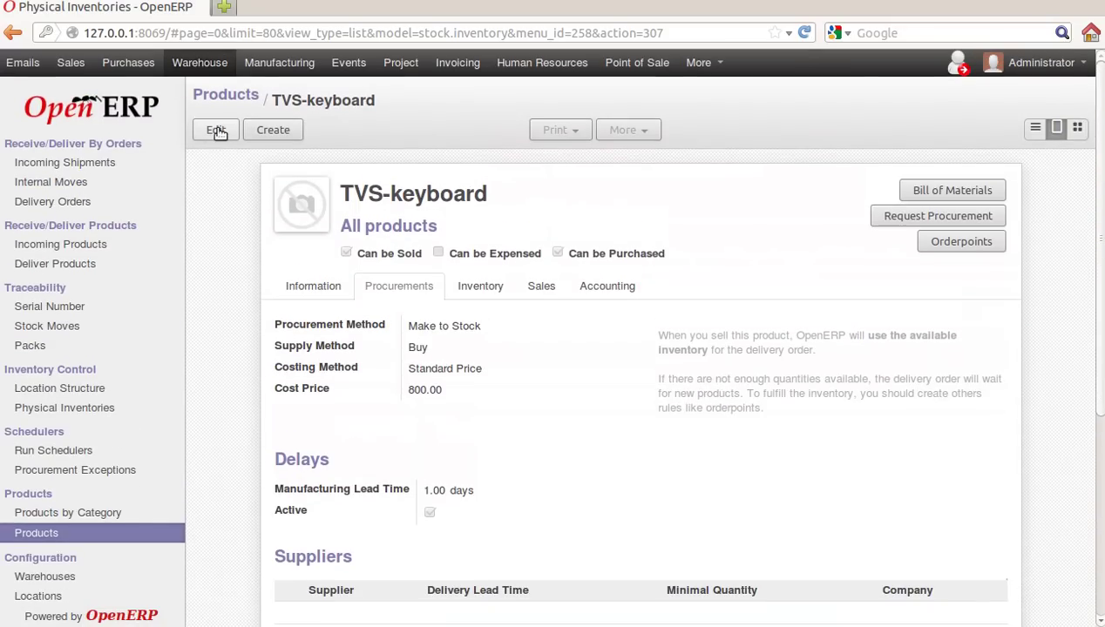
{"action": "scroll", "coordinate": [419, 421], "scroll_direction": "down", "scroll_amount": 4}
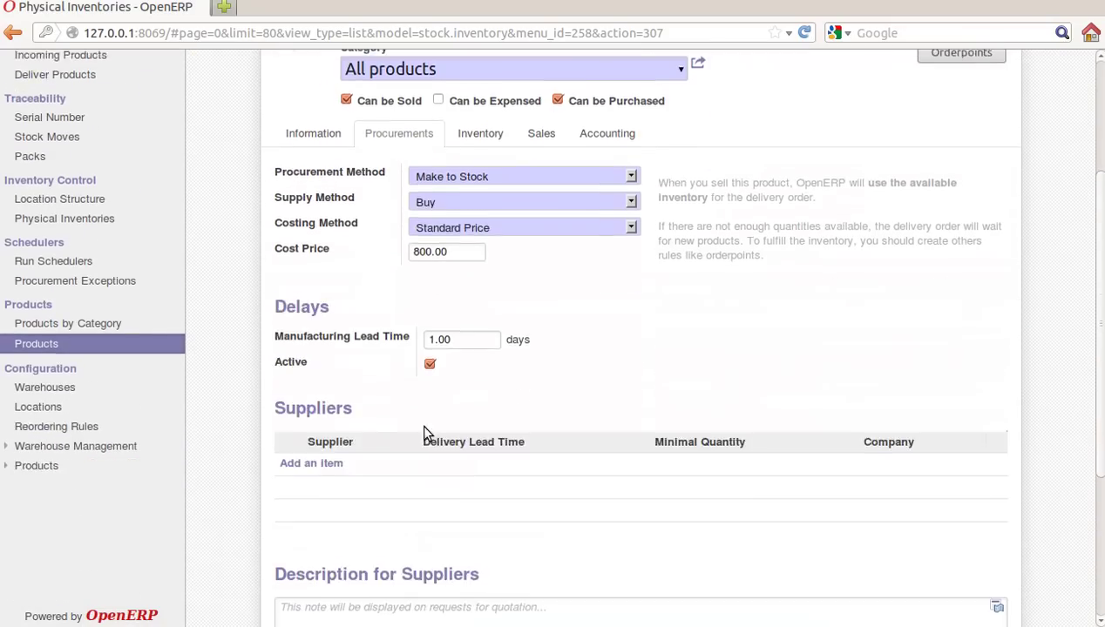
{"action": "left_click", "coordinate": [304, 313]}
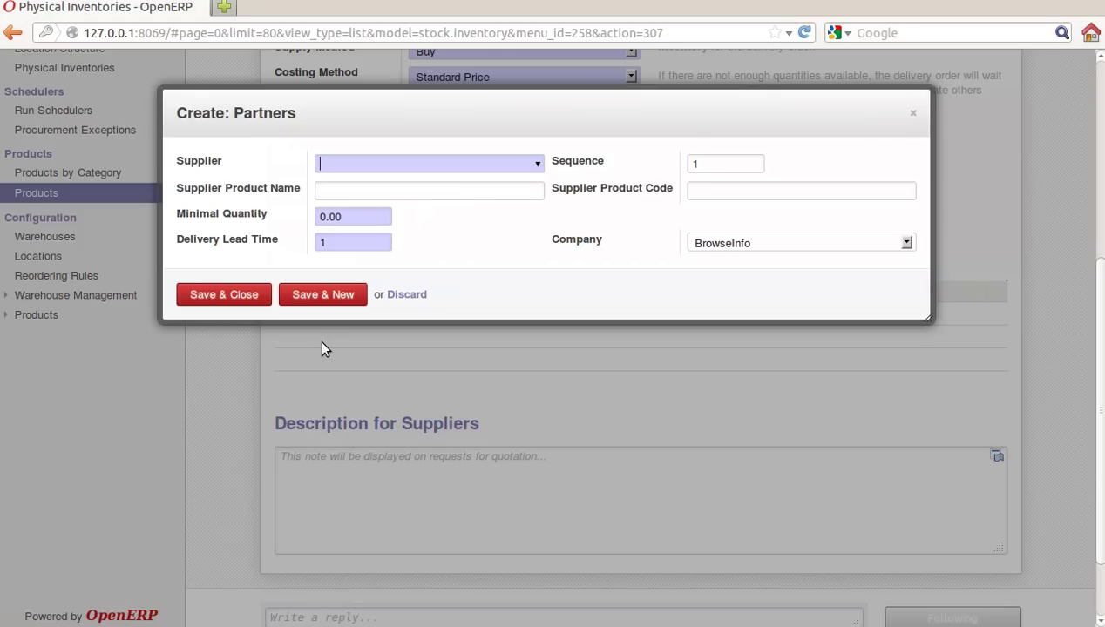
{"action": "left_click", "coordinate": [539, 163]}
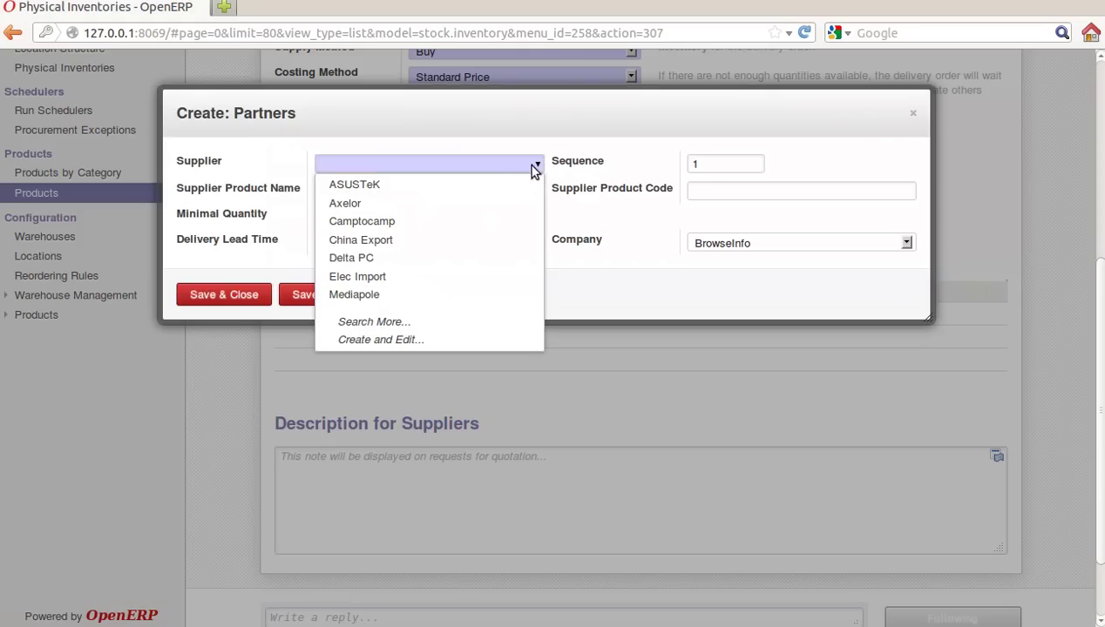
{"action": "left_click", "coordinate": [509, 203]}
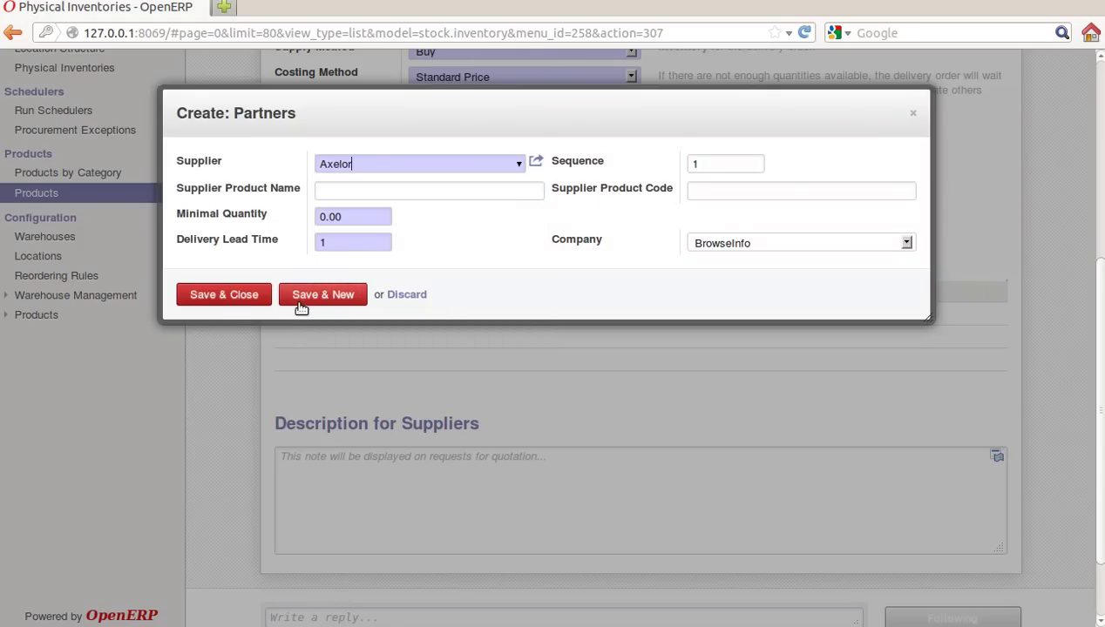
{"action": "left_click", "coordinate": [218, 297]}
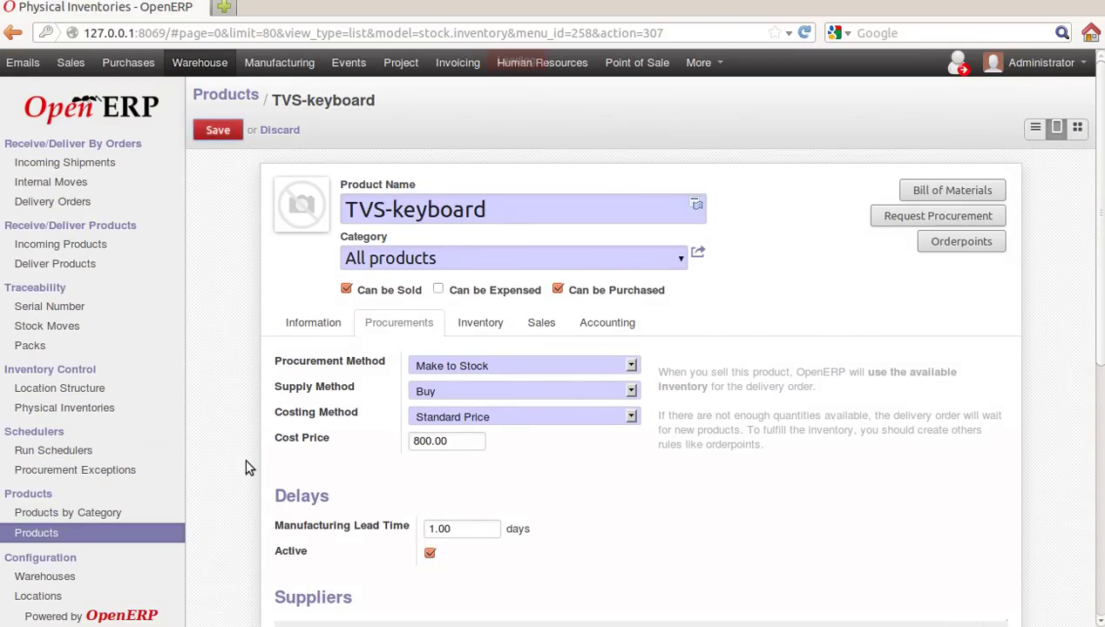
Step: Run the procurement schedulers again and list the procurement exceptions without the To Fix filter
{"action": "left_click", "coordinate": [87, 452]}
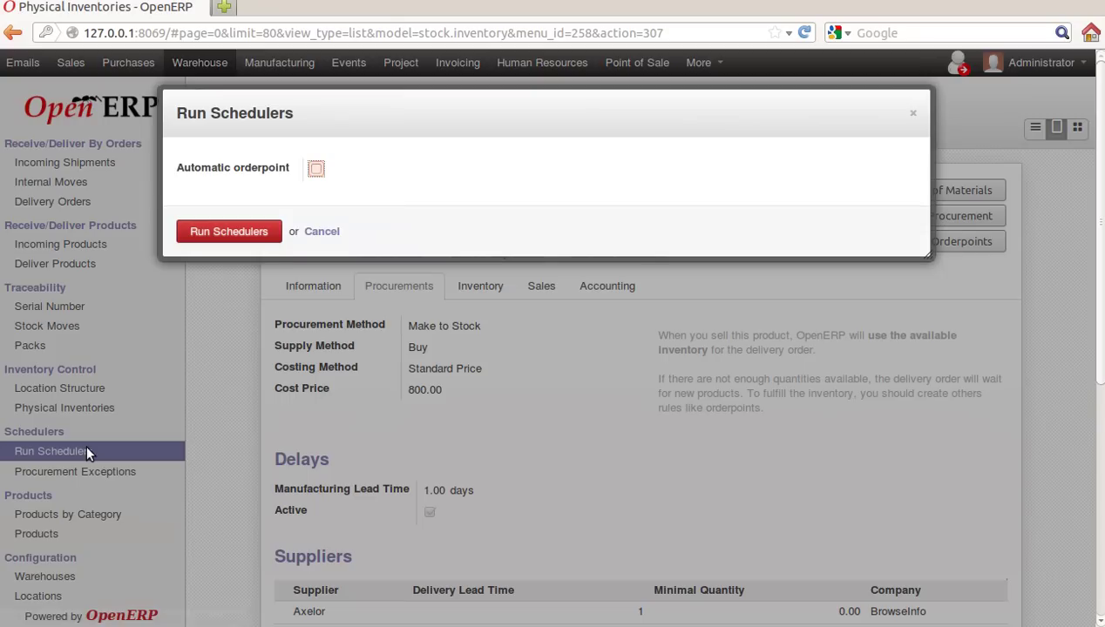
{"action": "left_click", "coordinate": [257, 232]}
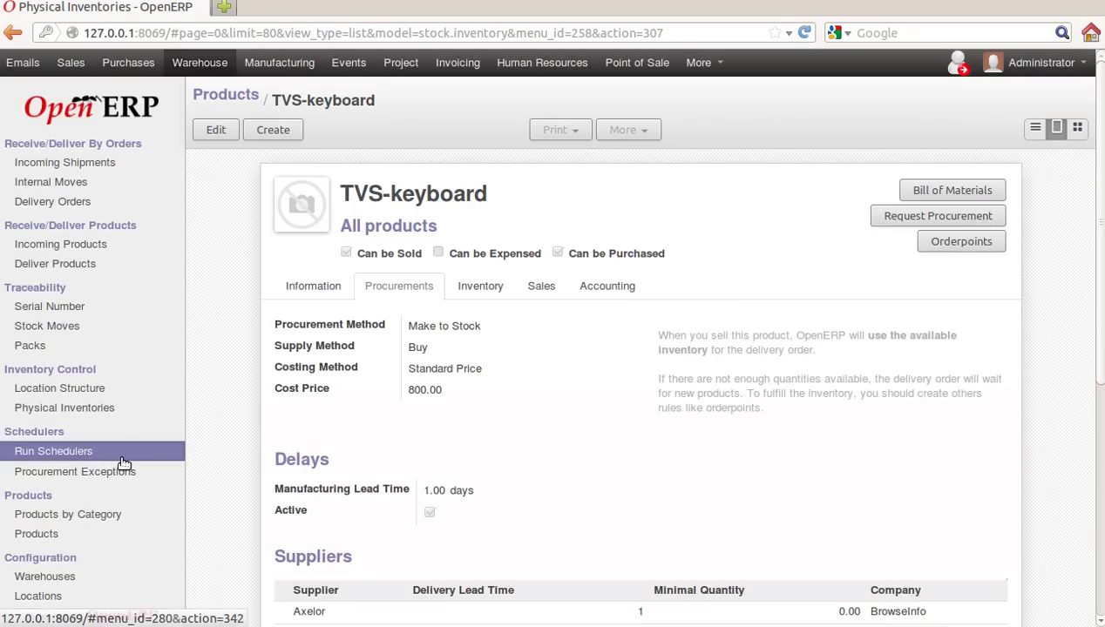
{"action": "left_click", "coordinate": [102, 471]}
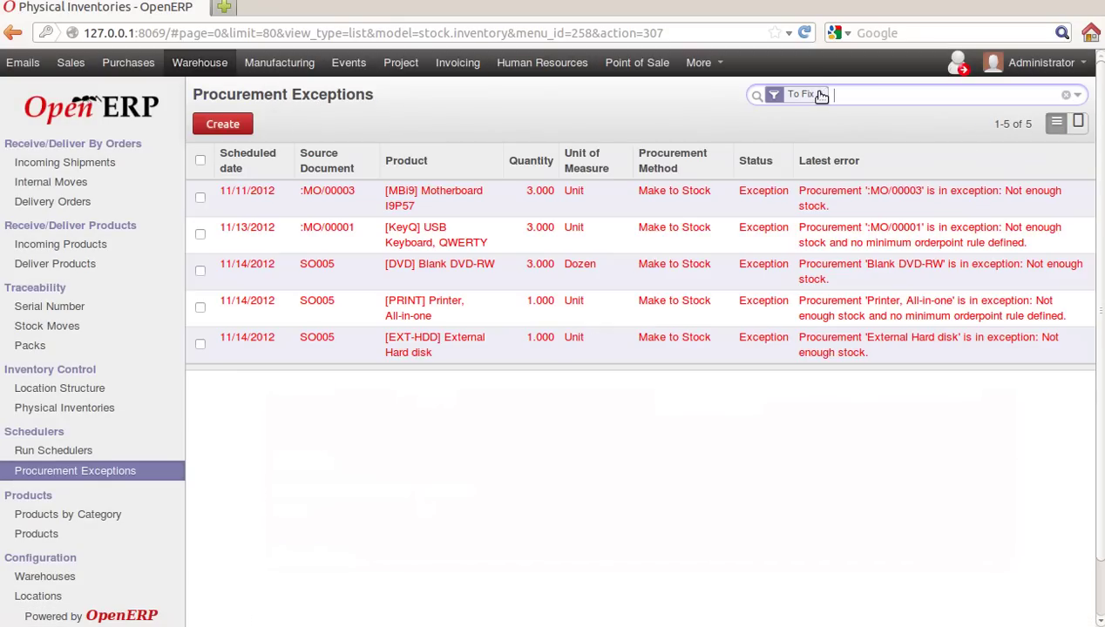
{"action": "left_click", "coordinate": [821, 95]}
Step: Try searching the procurement list by procurement for "tvs", and clear that search
{"action": "scroll", "coordinate": [695, 392], "scroll_direction": "down", "scroll_amount": 2}
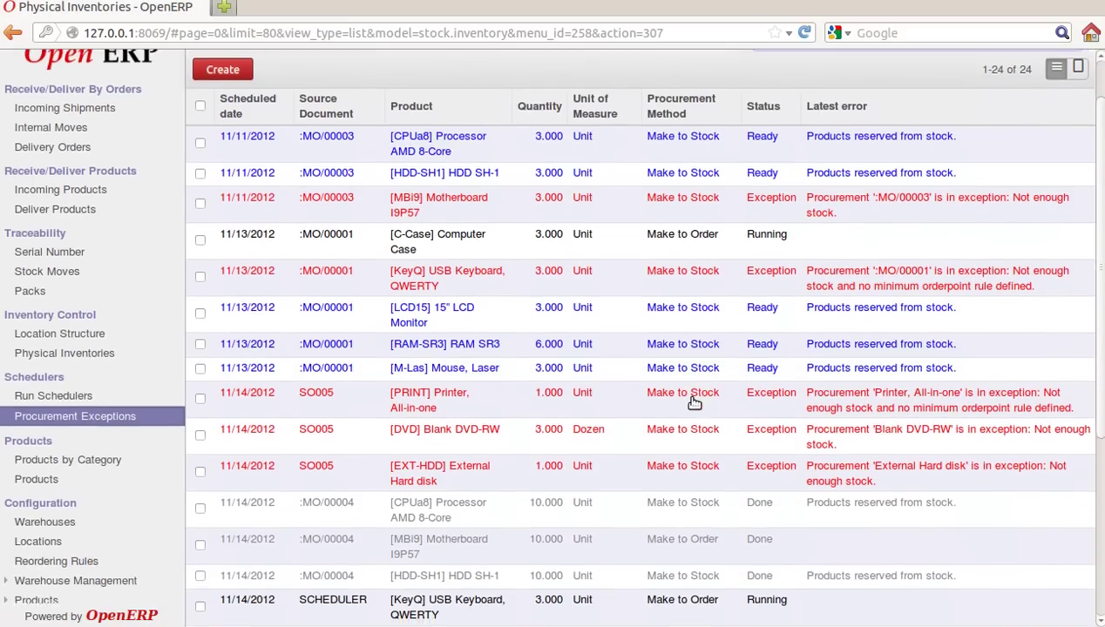
{"action": "scroll", "coordinate": [695, 403], "scroll_direction": "down", "scroll_amount": 1}
{"action": "scroll", "coordinate": [662, 453], "scroll_direction": "up", "scroll_amount": 2}
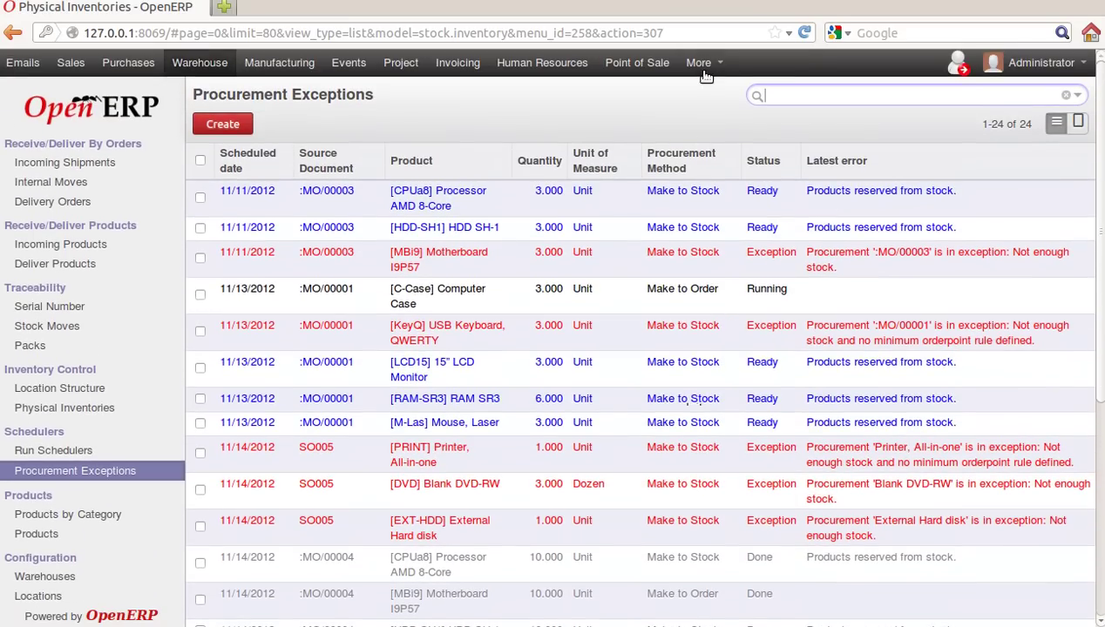
{"action": "left_click", "coordinate": [785, 95]}
{"action": "type", "text": "tv"}
{"action": "key", "text": "Return"}
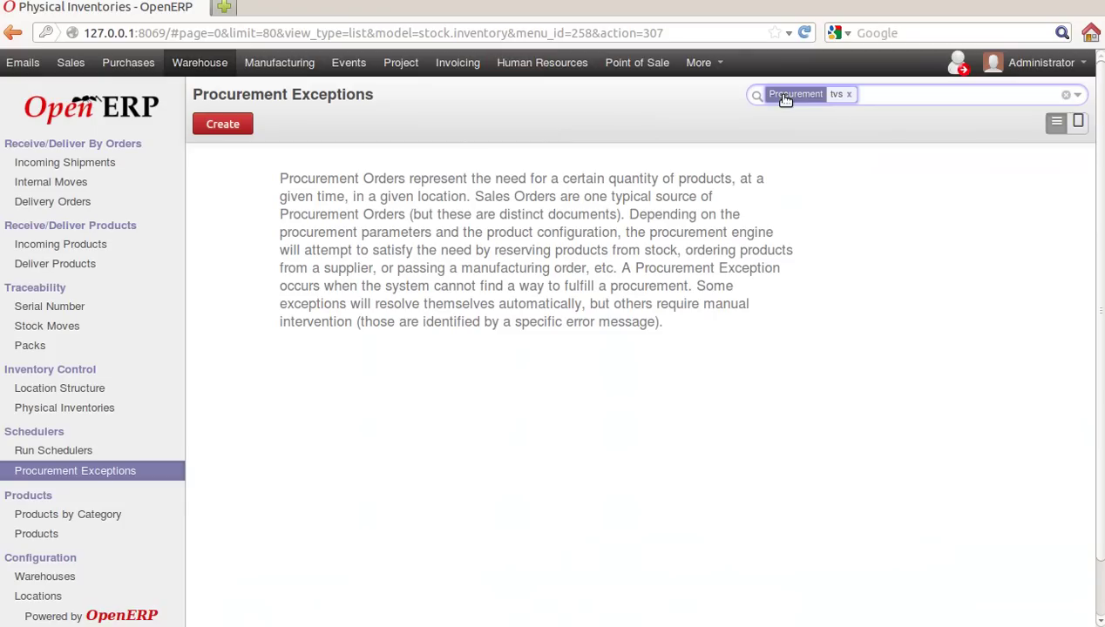
{"action": "left_click", "coordinate": [851, 95]}
Step: Look through the full procurement list and filter it by the product TVS-keyboard to check the procurement's status
{"action": "scroll", "coordinate": [466, 334], "scroll_direction": "down", "scroll_amount": 3}
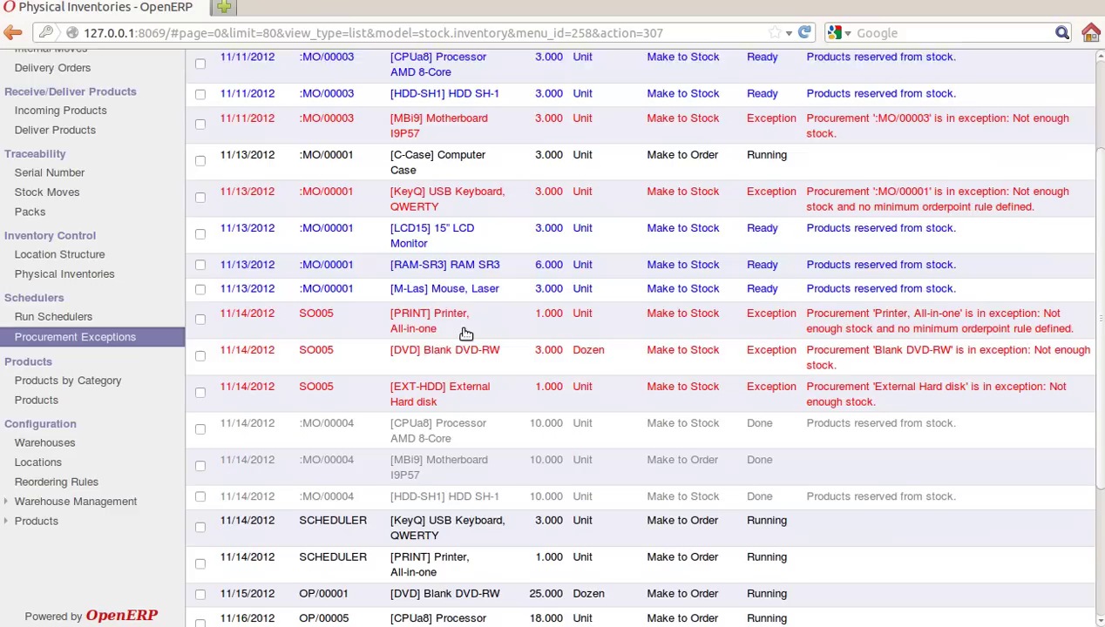
{"action": "scroll", "coordinate": [467, 333], "scroll_direction": "down", "scroll_amount": 5}
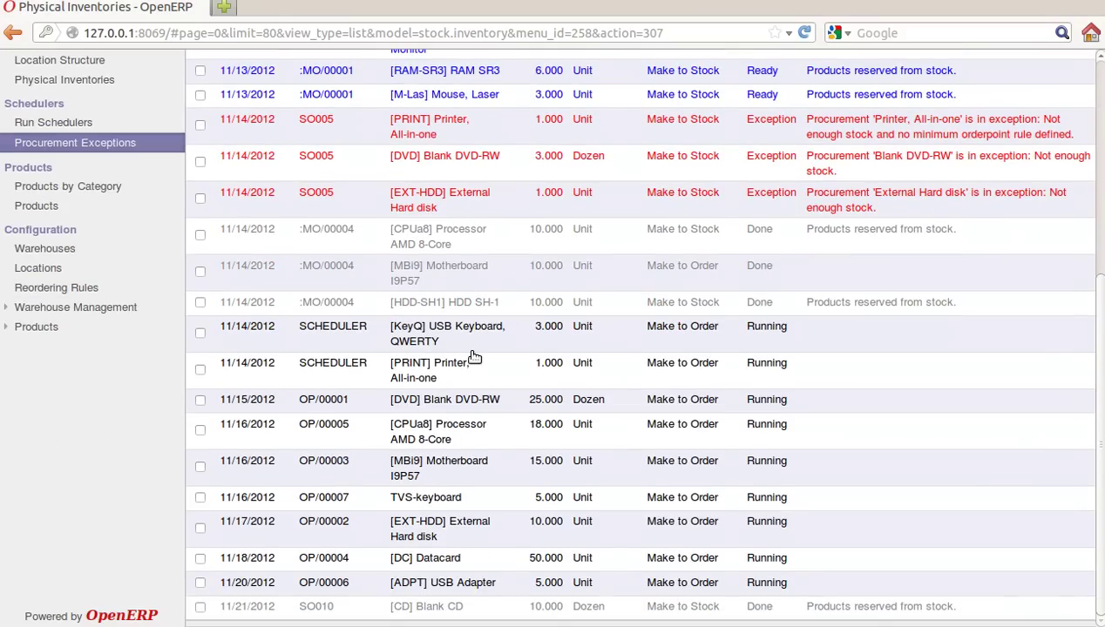
{"action": "scroll", "coordinate": [475, 361], "scroll_direction": "up", "scroll_amount": 8}
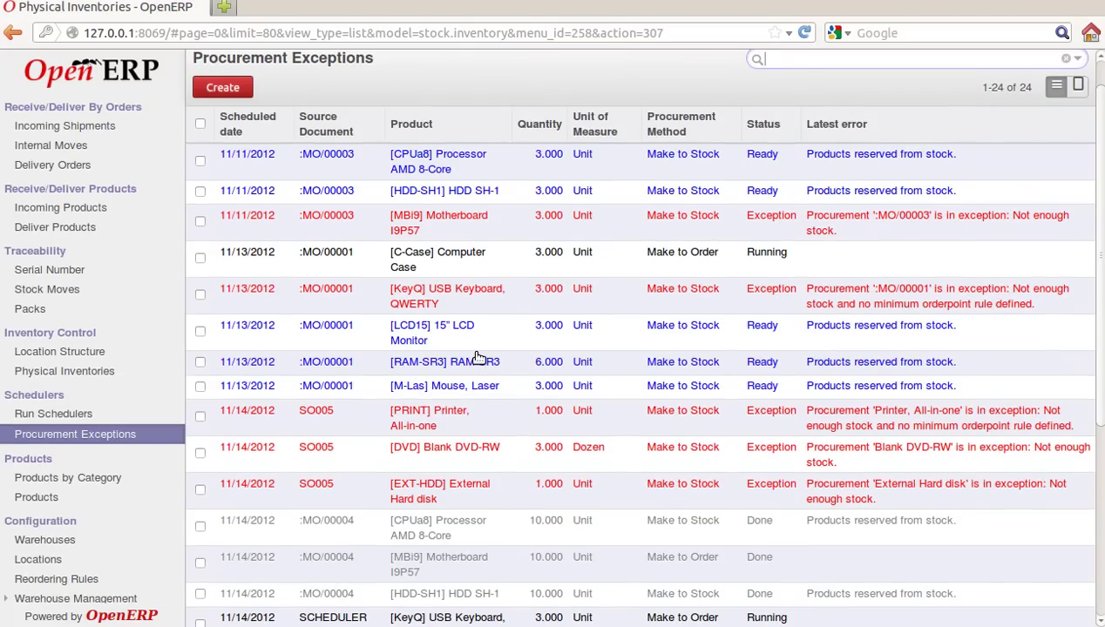
{"action": "scroll", "coordinate": [477, 358], "scroll_direction": "down", "scroll_amount": 3}
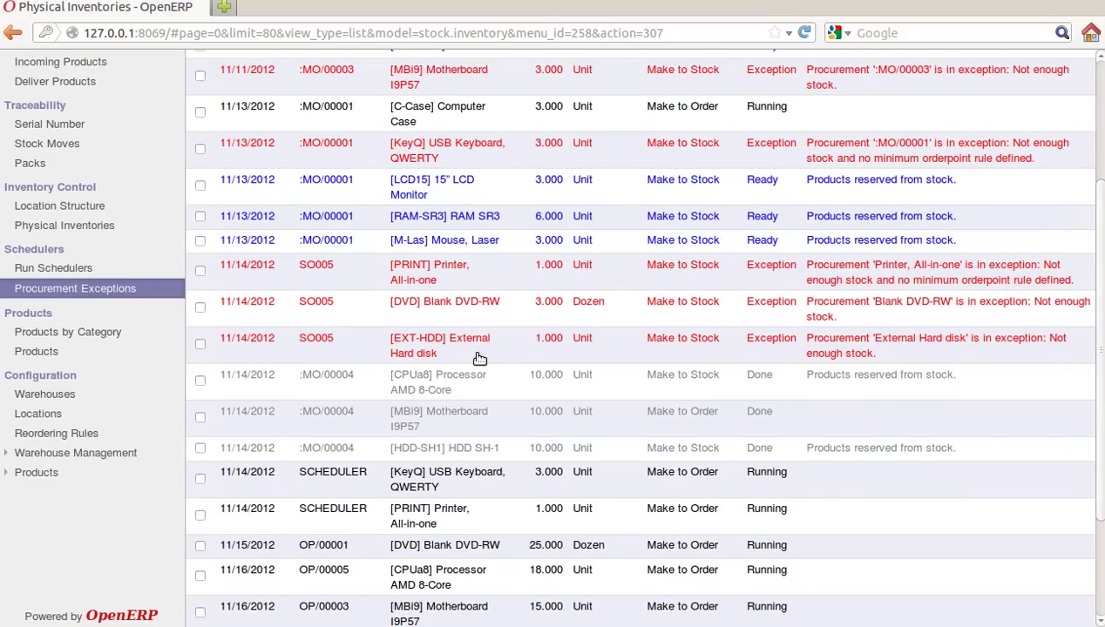
{"action": "scroll", "coordinate": [479, 358], "scroll_direction": "down", "scroll_amount": 3}
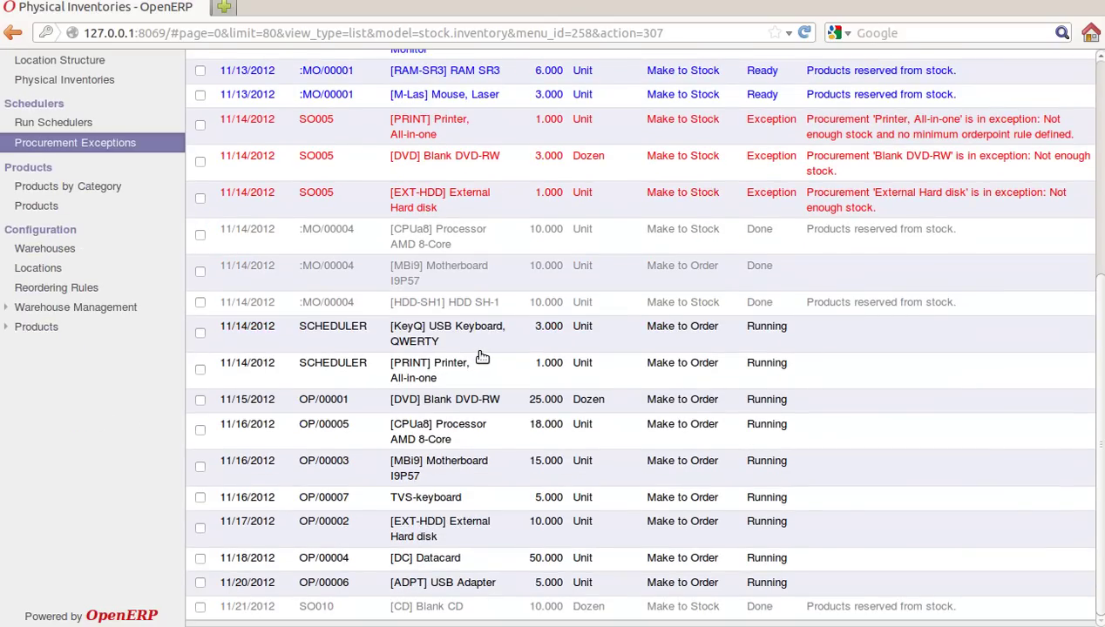
{"action": "scroll", "coordinate": [482, 357], "scroll_direction": "up", "scroll_amount": 7}
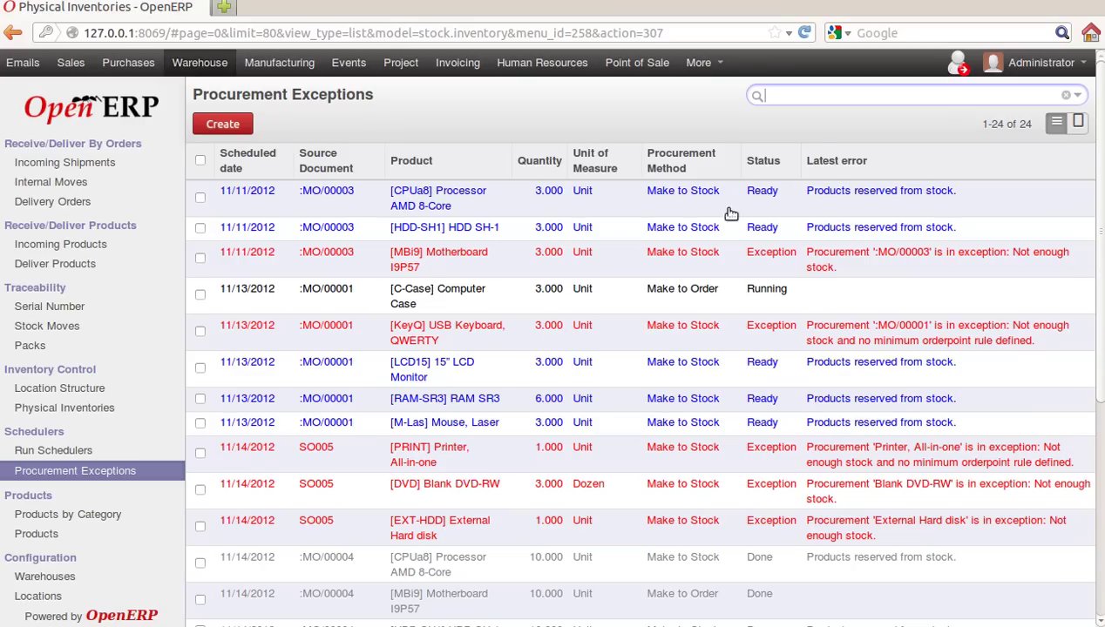
{"action": "left_click", "coordinate": [826, 96]}
{"action": "type", "text": "tvs"}
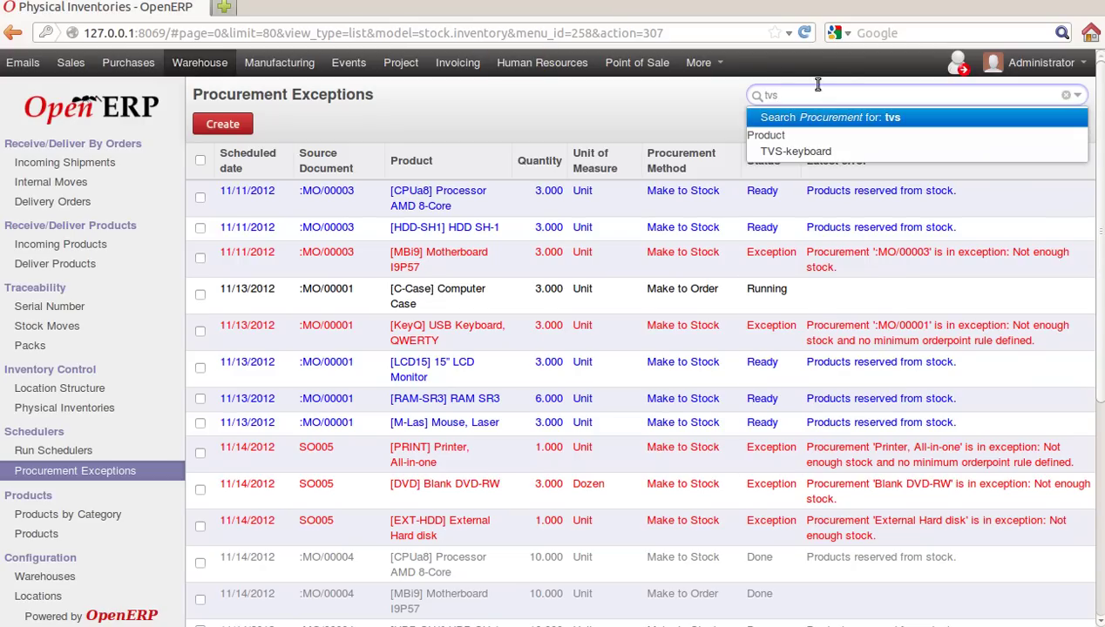
{"action": "left_click", "coordinate": [810, 150]}
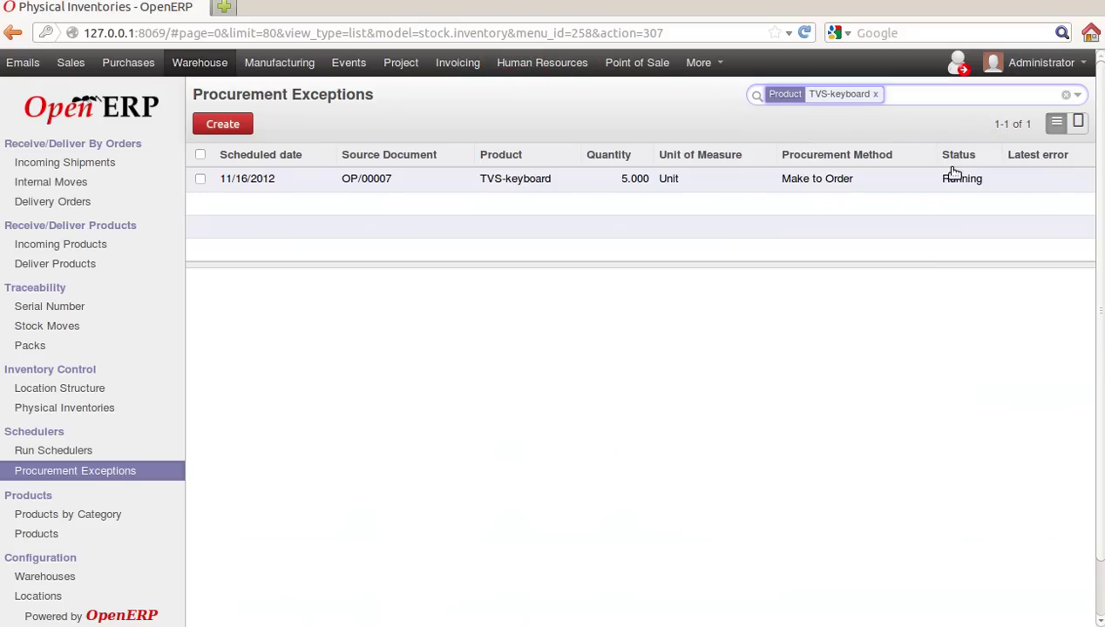
Step: Find the draft purchase quotation to Axelor with source document OP/00007, open it and review its TVS-keyboard line
{"action": "left_click", "coordinate": [113, 62]}
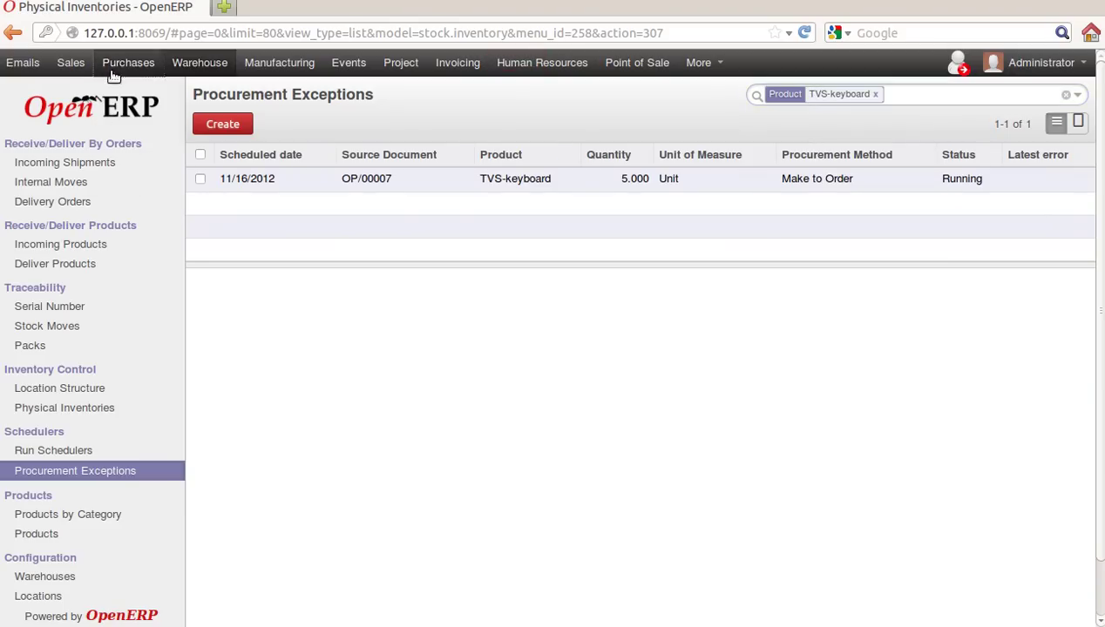
{"action": "left_click", "coordinate": [92, 184]}
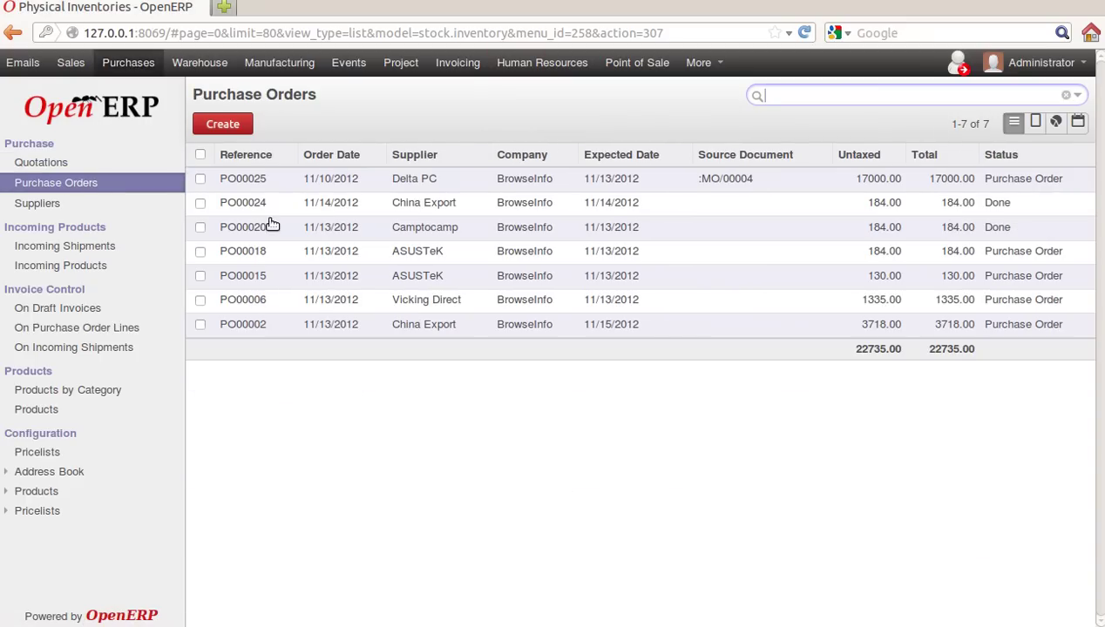
{"action": "left_click", "coordinate": [81, 162]}
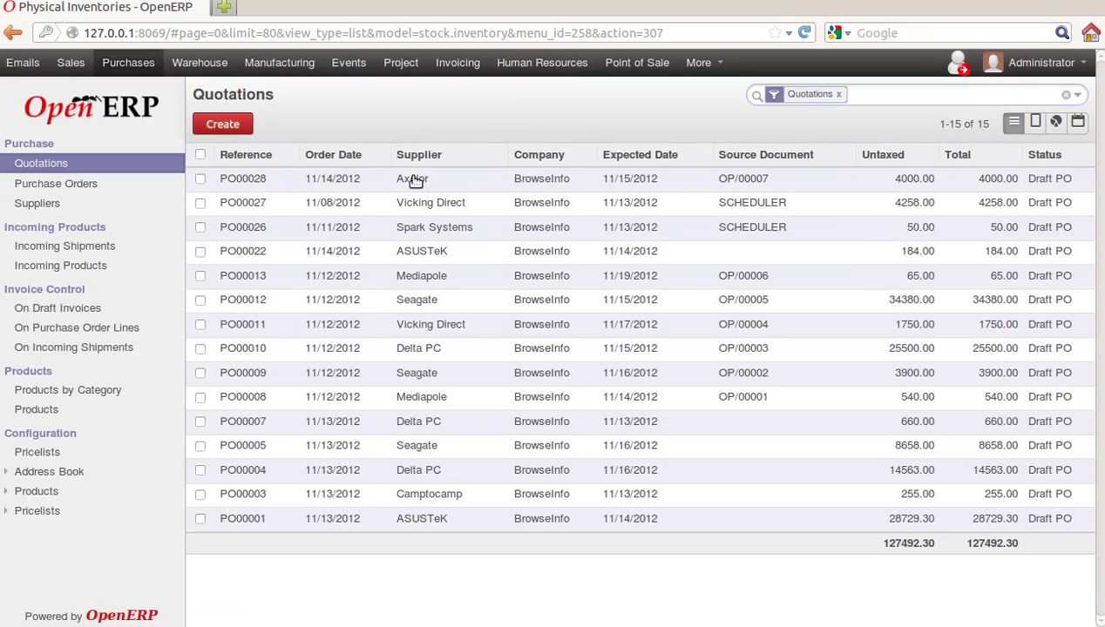
{"action": "left_click", "coordinate": [414, 178]}
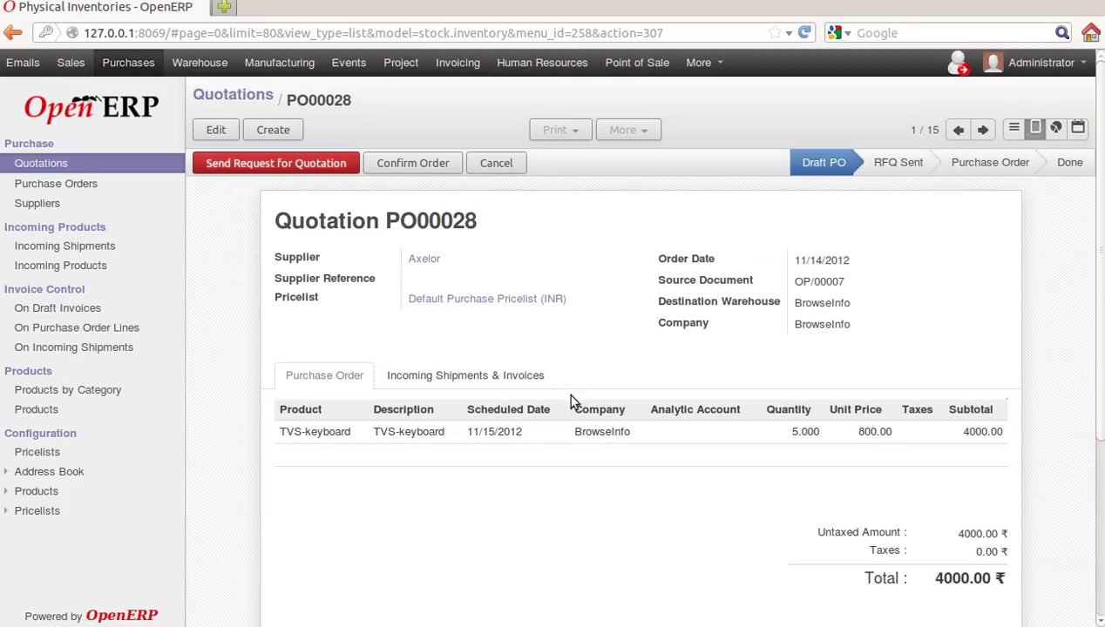
{"action": "scroll", "coordinate": [808, 449], "scroll_direction": "down", "scroll_amount": 1}
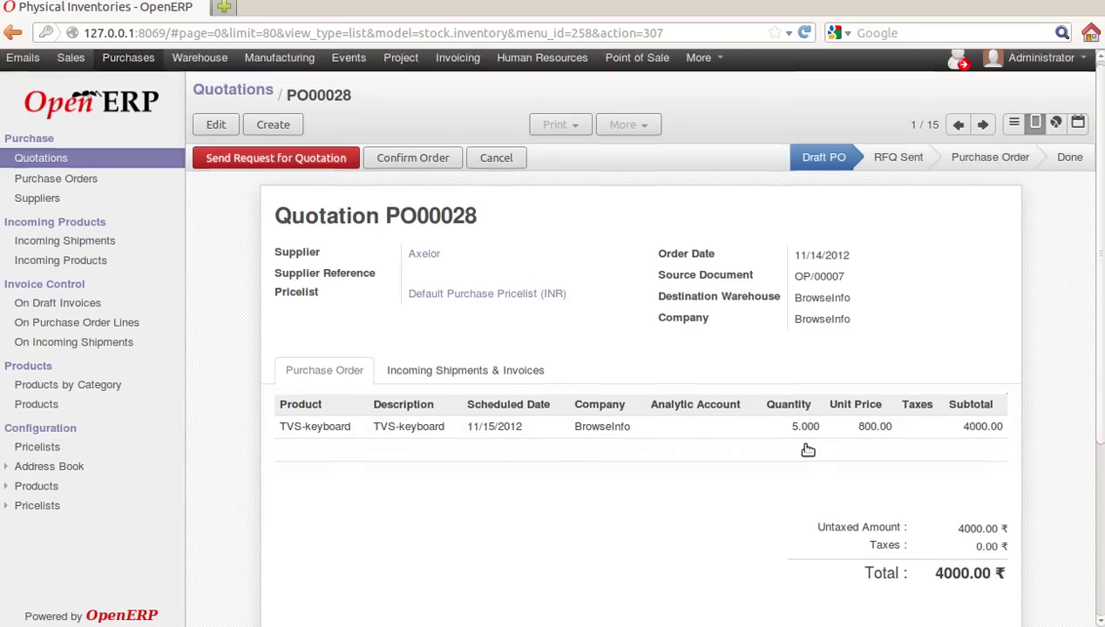
{"action": "scroll", "coordinate": [804, 449], "scroll_direction": "down", "scroll_amount": 3}
{"action": "scroll", "coordinate": [797, 441], "scroll_direction": "up", "scroll_amount": 3}
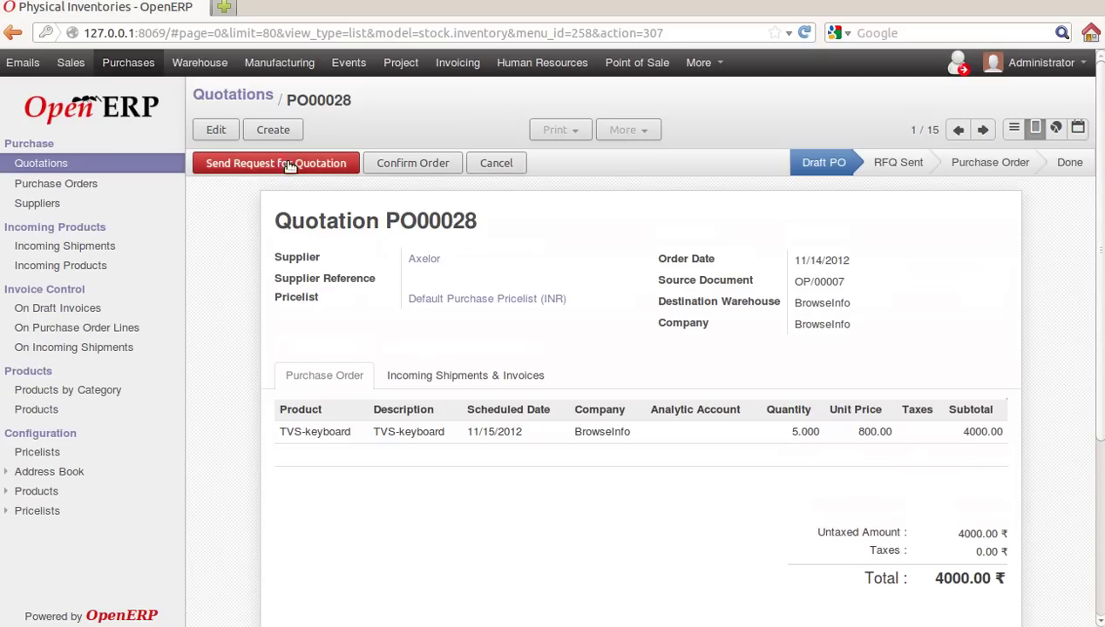
Step: Confirm the Axelor quotation as a purchase order and receive its 5 TVS-keyboard units into stock
{"action": "left_click", "coordinate": [388, 164]}
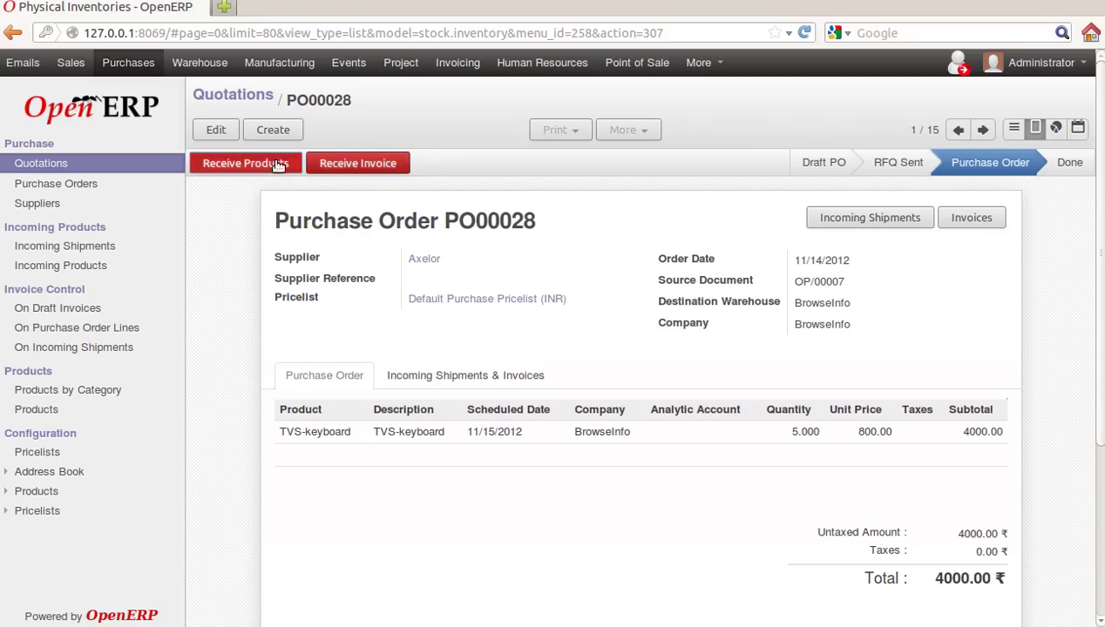
{"action": "left_click", "coordinate": [279, 166]}
{"action": "left_click", "coordinate": [222, 163]}
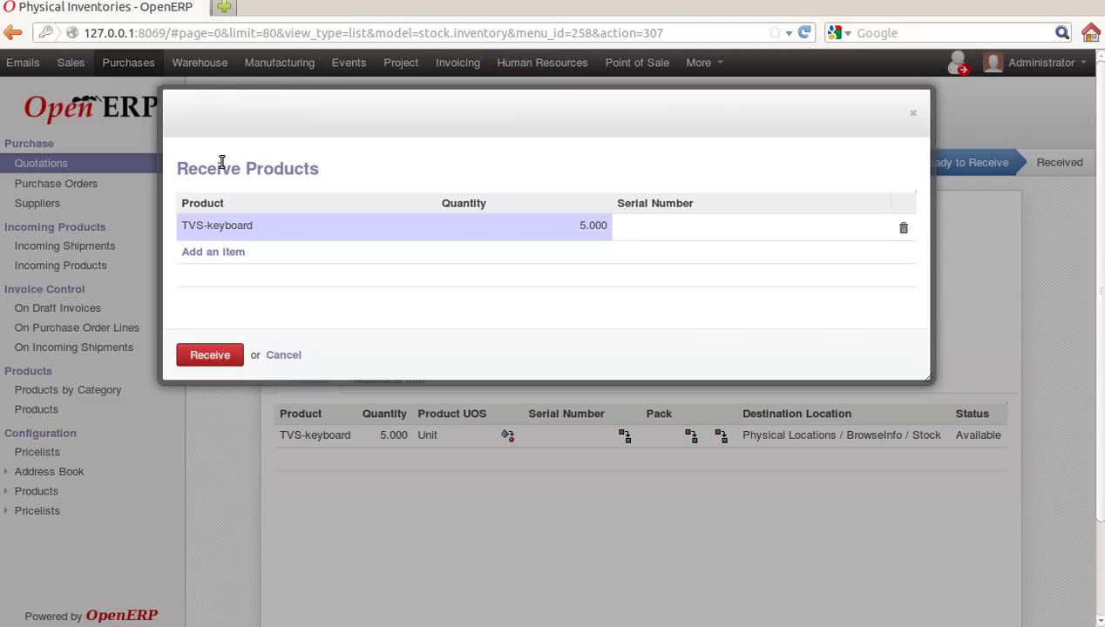
{"action": "left_click", "coordinate": [224, 353]}
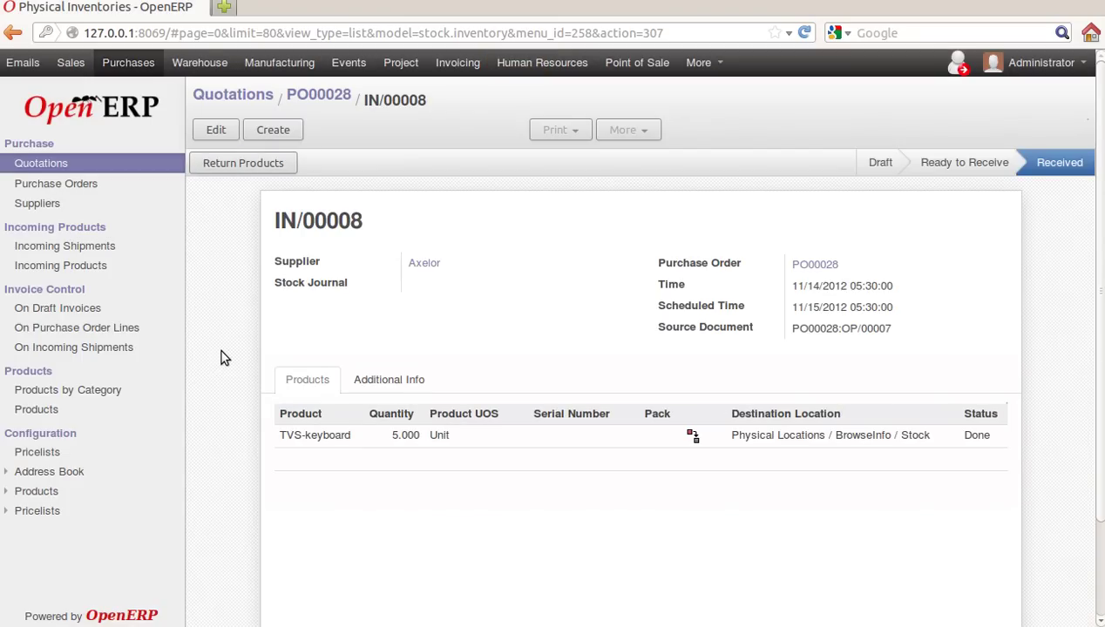
Step: Search all products for "tvs" in list view to check the keyboard's on-hand and forecasted quantities
{"action": "left_click", "coordinate": [35, 408]}
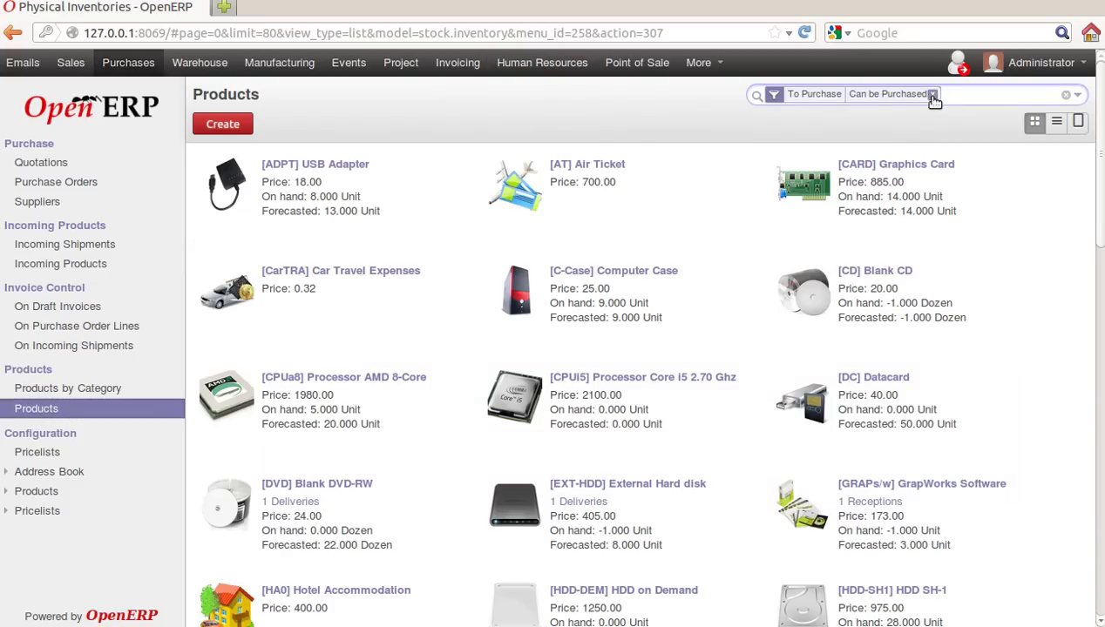
{"action": "left_click", "coordinate": [932, 96]}
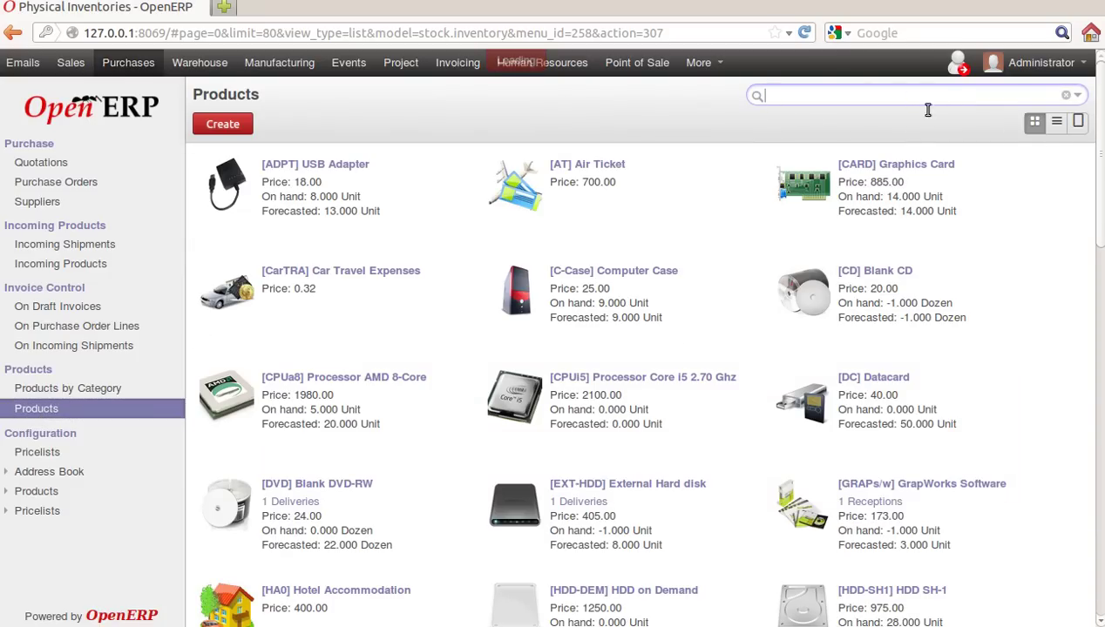
{"action": "left_click", "coordinate": [1056, 124]}
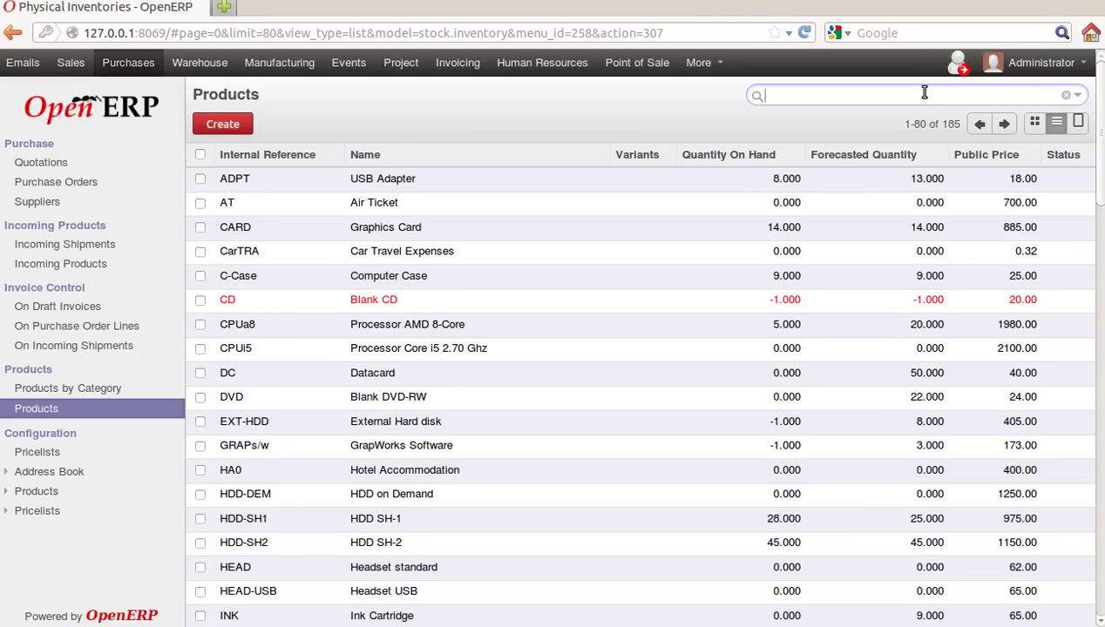
{"action": "type", "text": "tvs"}
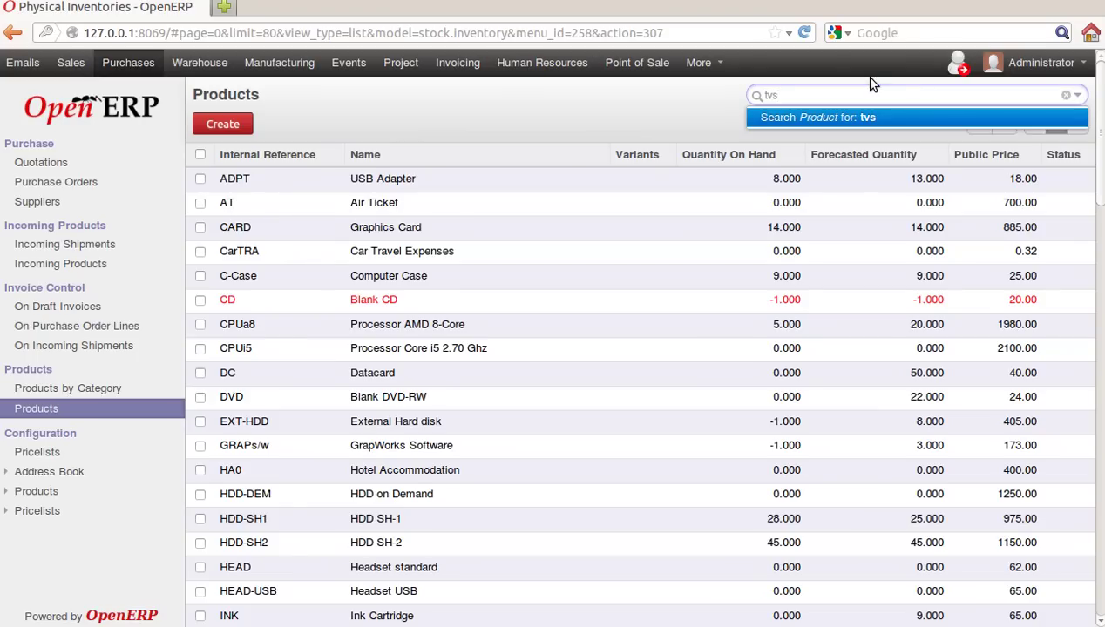
{"action": "key", "text": "Return"}
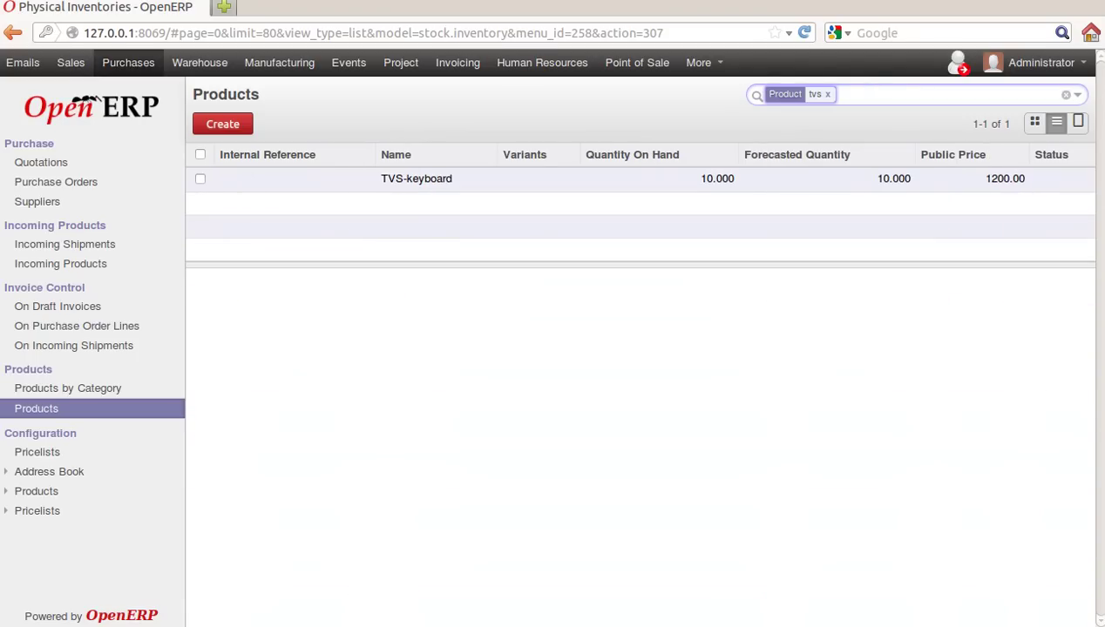